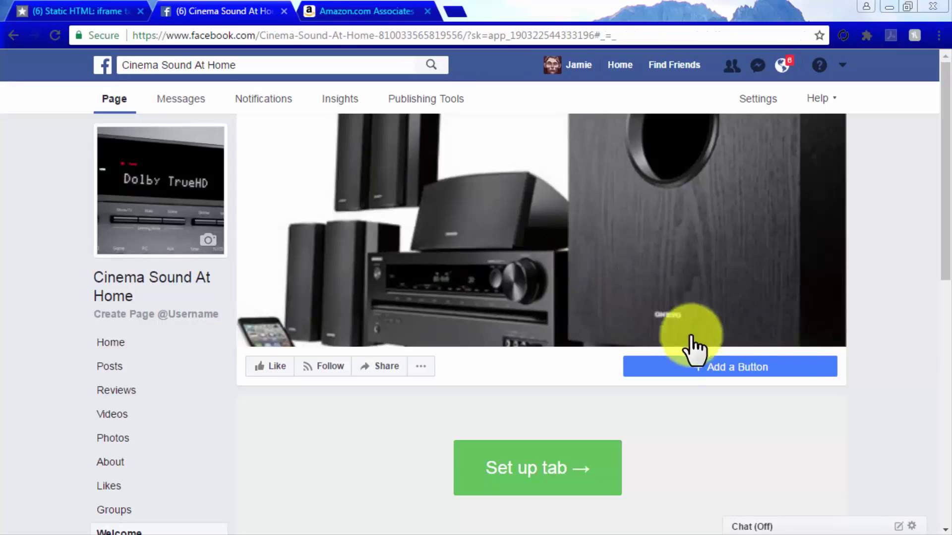
Step: Open the Welcome tab's setup editor and clear the placeholder text from index.html
{"action": "scroll", "coordinate": [870, 458], "scroll_direction": "down", "scroll_amount": 3}
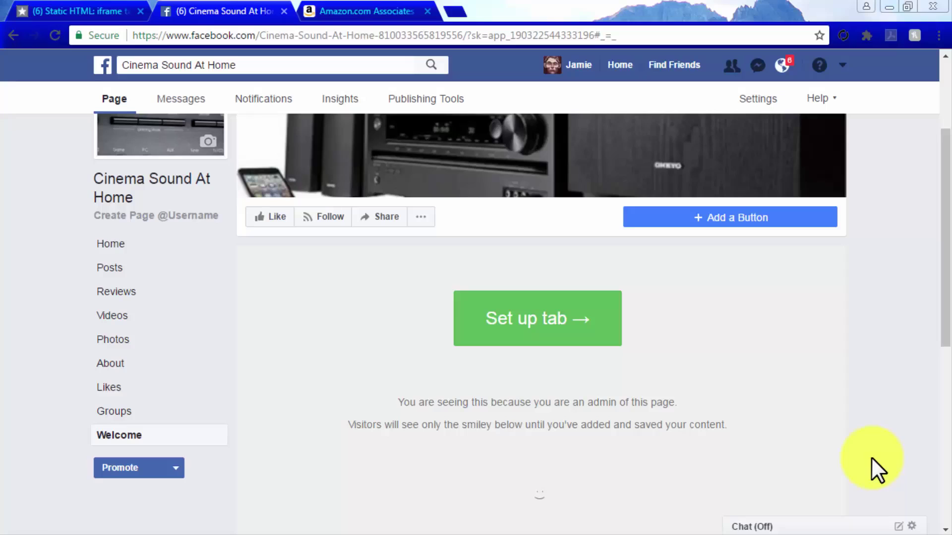
{"action": "left_click", "coordinate": [535, 320]}
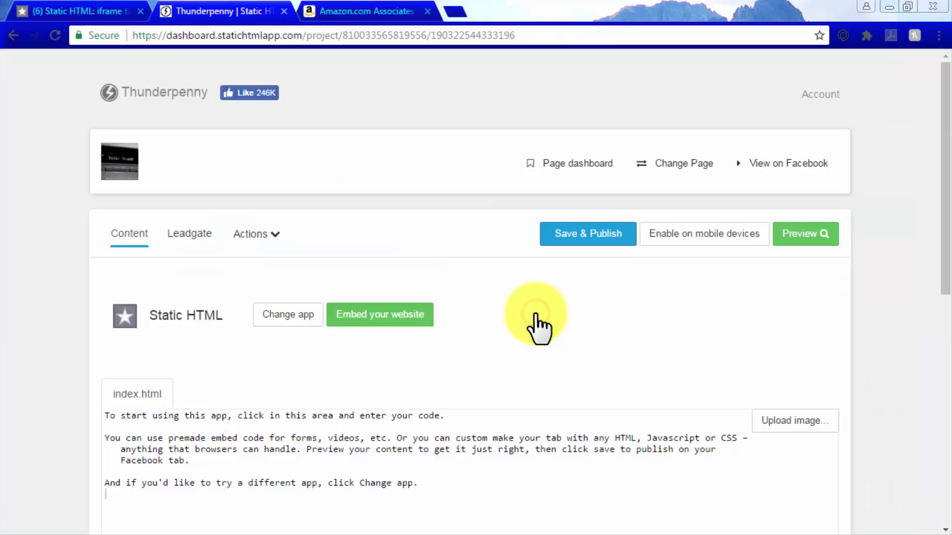
{"action": "scroll", "coordinate": [535, 320], "scroll_direction": "down", "scroll_amount": 3}
{"action": "left_click_drag", "start_coordinate": [426, 262], "coordinate": [106, 187]}
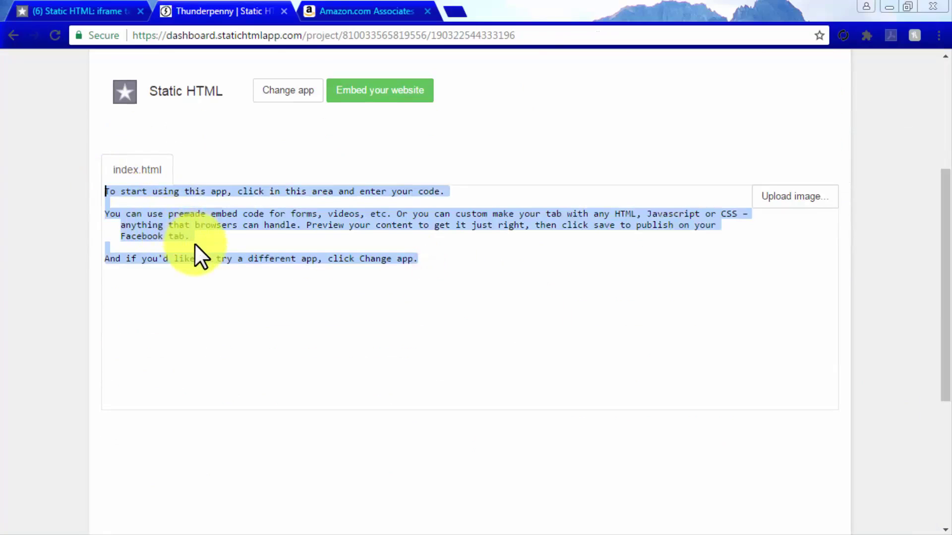
{"action": "key", "text": "BackSpace"}
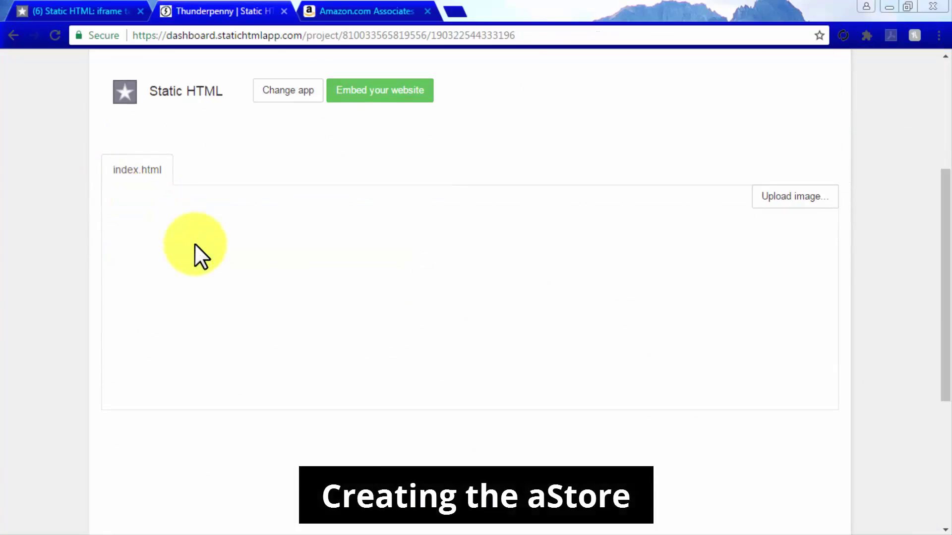
Step: Switch to Amazon Associates and start building an aStore
{"action": "left_click", "coordinate": [361, 9]}
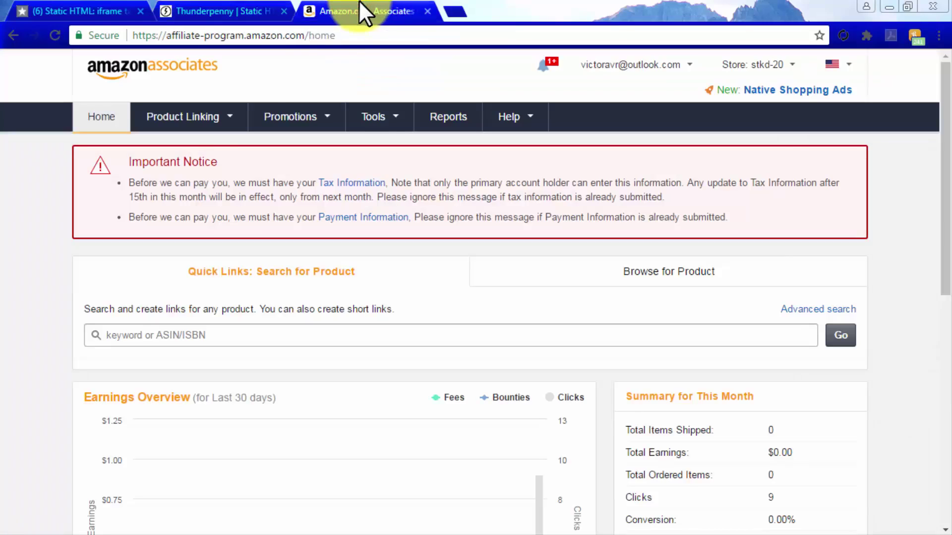
{"action": "mouse_move", "coordinate": [201, 119]}
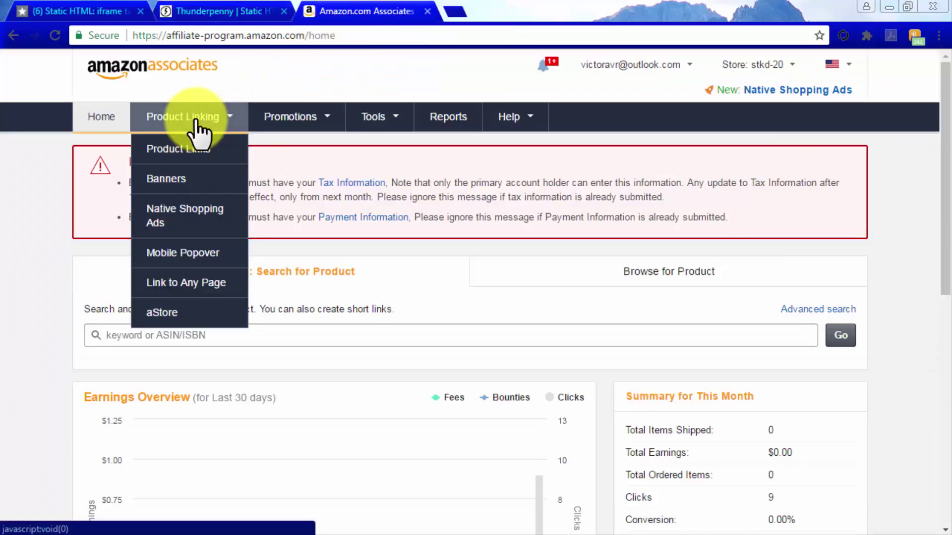
{"action": "left_click", "coordinate": [181, 310]}
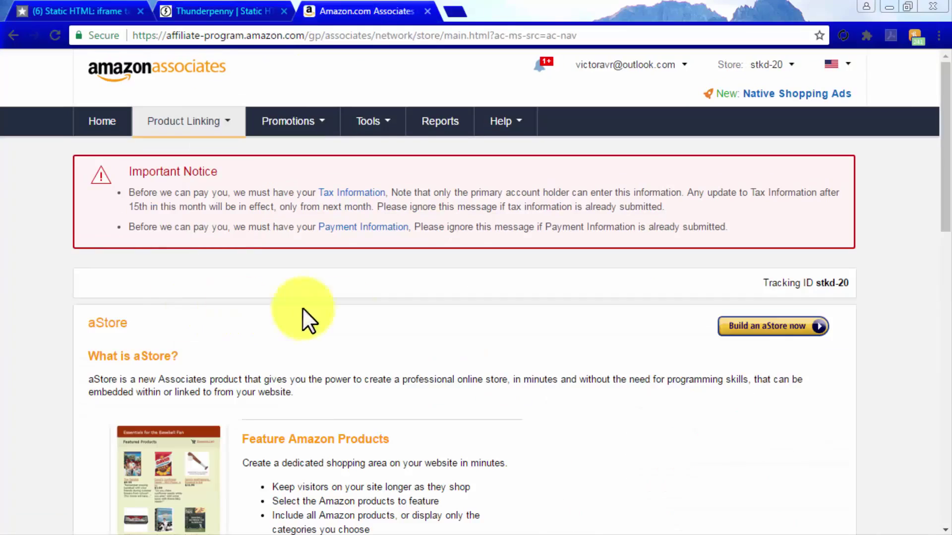
{"action": "left_click", "coordinate": [748, 329]}
Step: Add a category page to the aStore and title it "Cool Stuff"
{"action": "scroll", "coordinate": [749, 347], "scroll_direction": "down", "scroll_amount": 3}
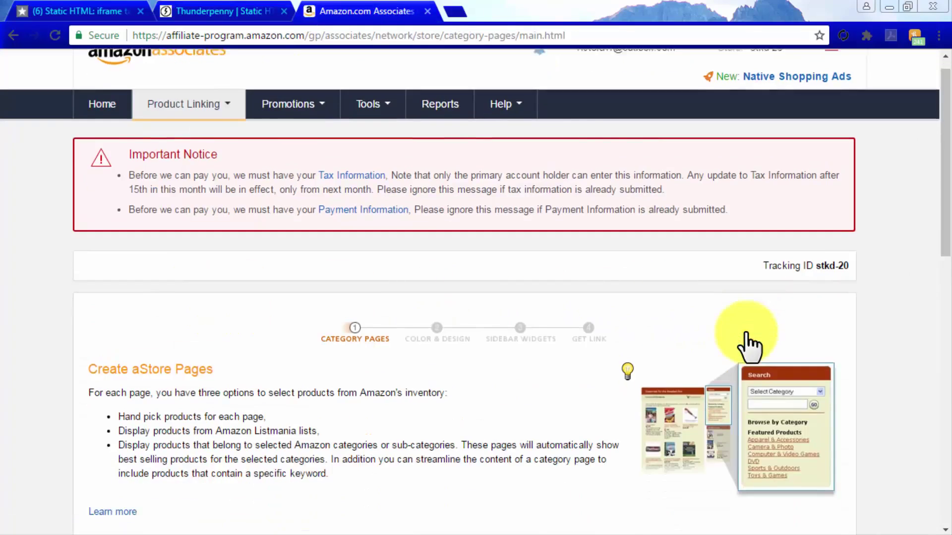
{"action": "scroll", "coordinate": [750, 347], "scroll_direction": "down", "scroll_amount": 2}
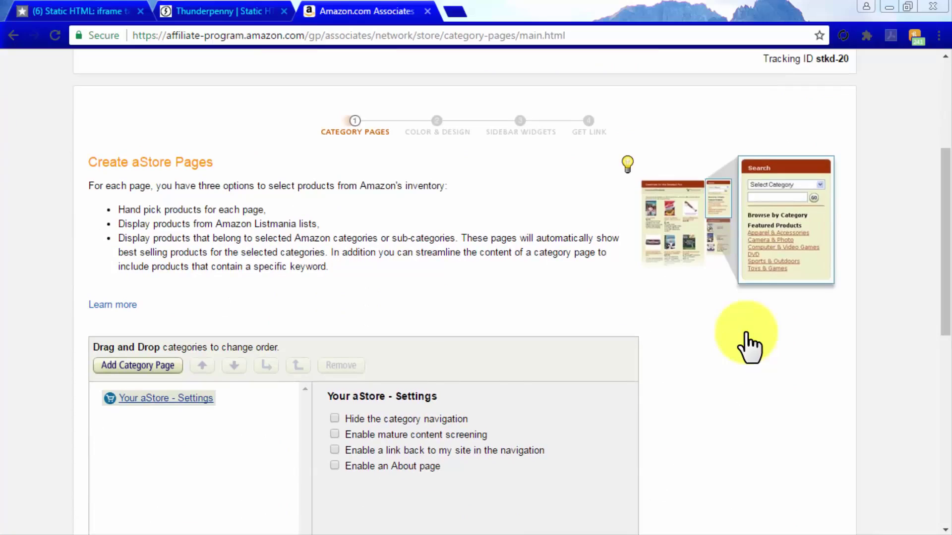
{"action": "scroll", "coordinate": [748, 347], "scroll_direction": "down", "scroll_amount": 2}
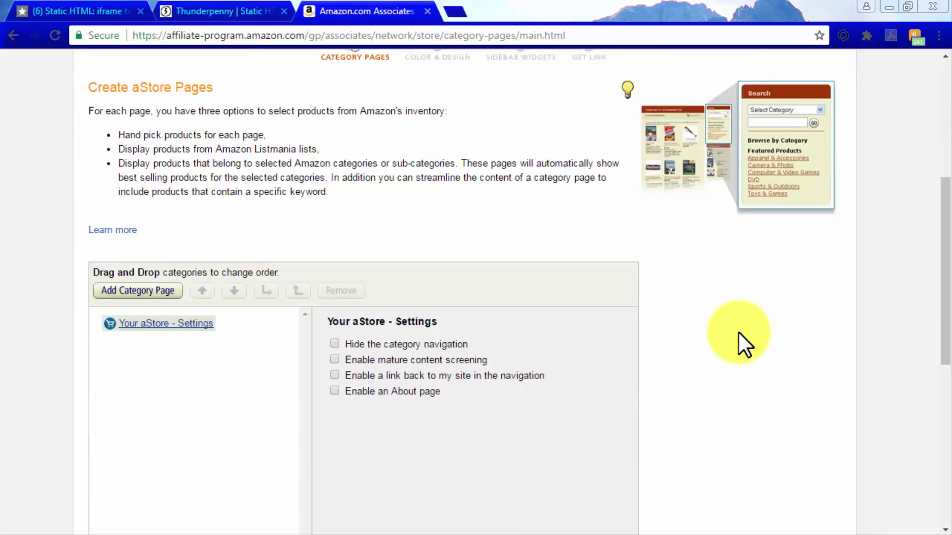
{"action": "left_click", "coordinate": [168, 298]}
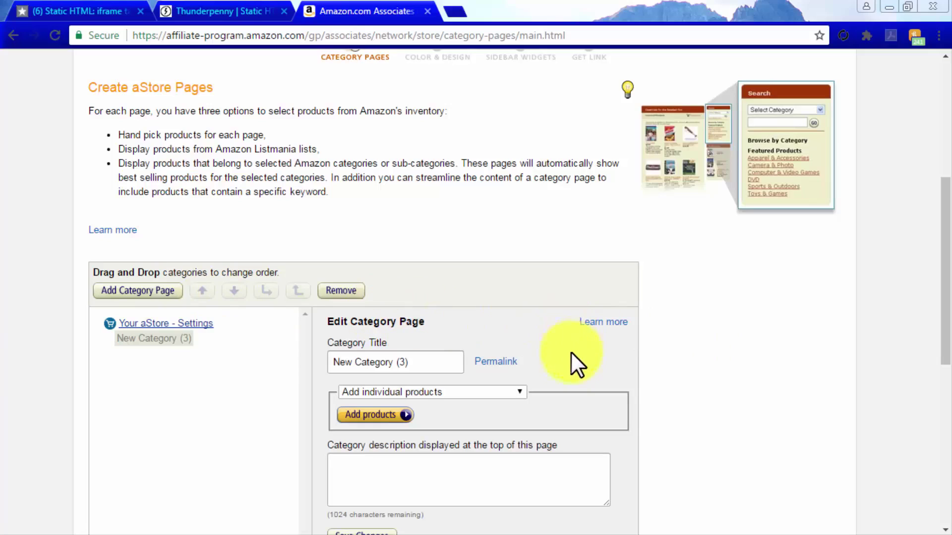
{"action": "left_click_drag", "start_coordinate": [409, 363], "coordinate": [331, 366]}
{"action": "type", "text": "Cool Stuff"}
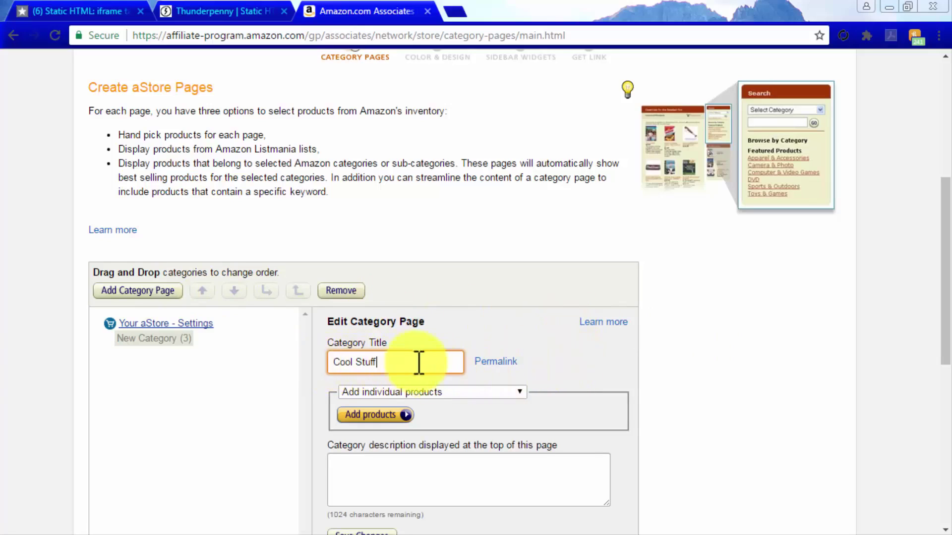
Step: Fill the Cool Stuff page by Amazon.com category with Electronics > Home Audio > Home Theater Systems > Complete Home Theater Systems, and save the selection
{"action": "left_click", "coordinate": [517, 395]}
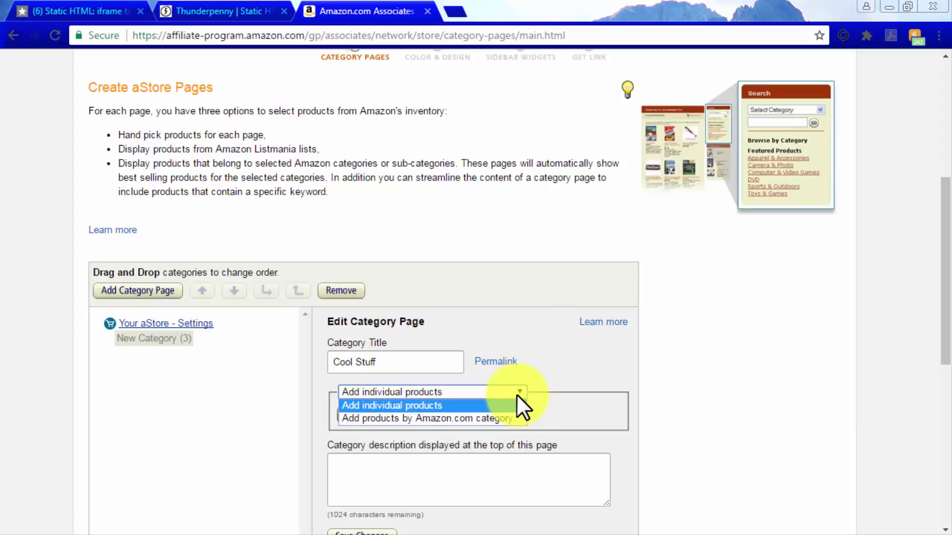
{"action": "left_click", "coordinate": [511, 422]}
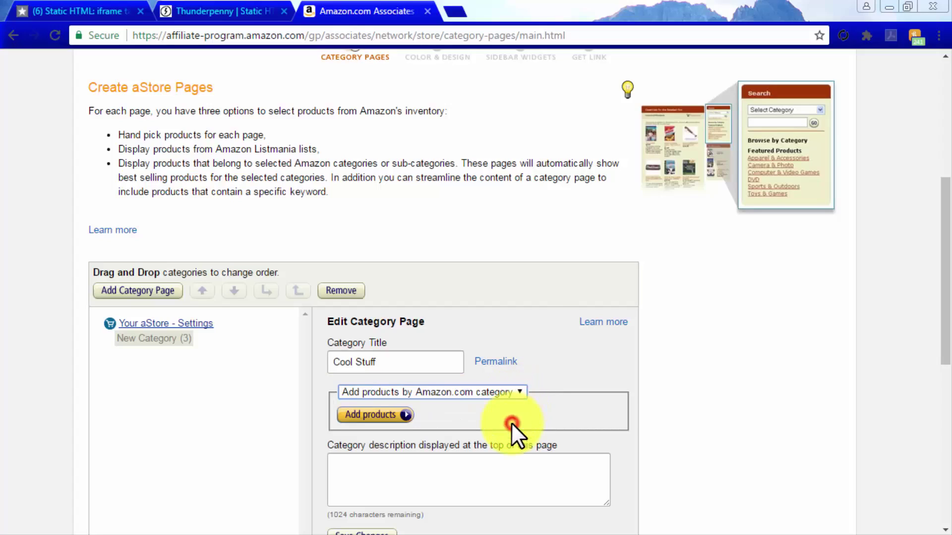
{"action": "left_click", "coordinate": [436, 420]}
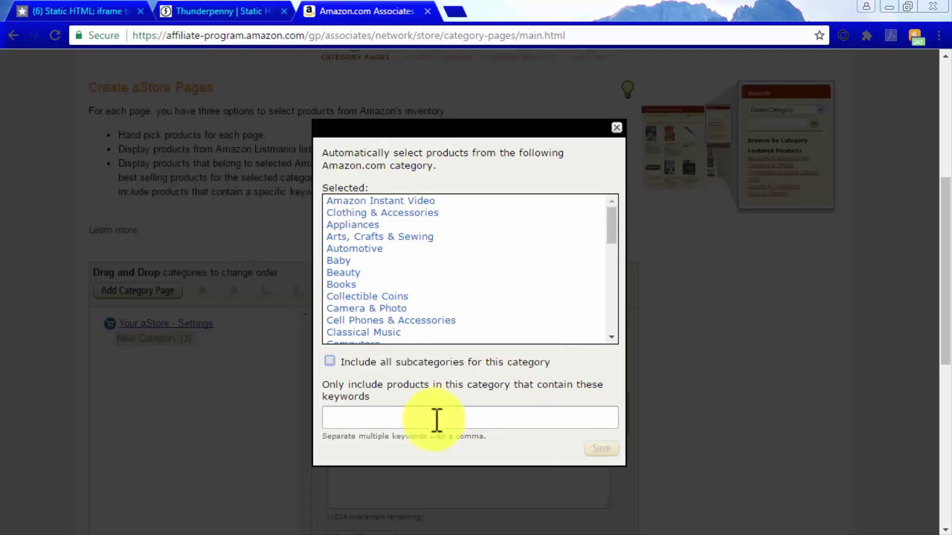
{"action": "left_click_drag", "start_coordinate": [608, 230], "coordinate": [584, 260]}
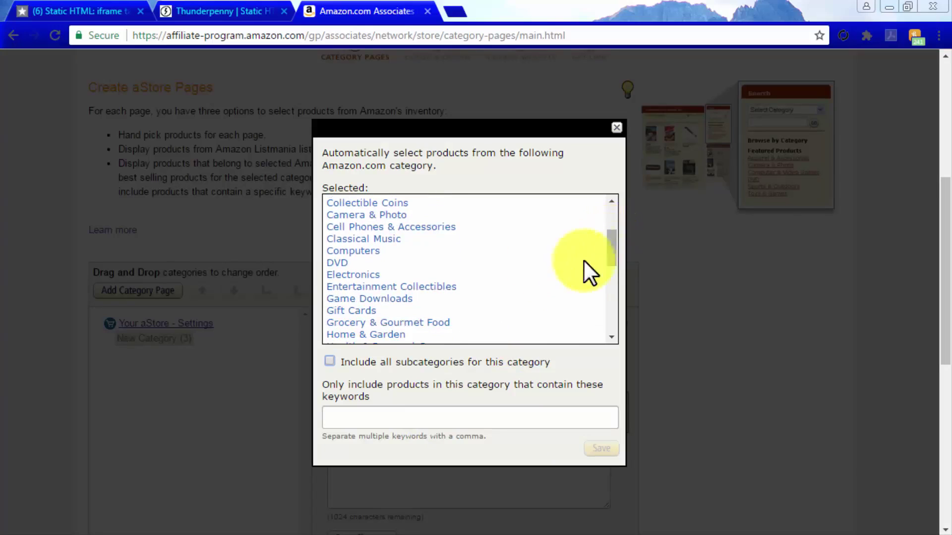
{"action": "left_click", "coordinate": [368, 275]}
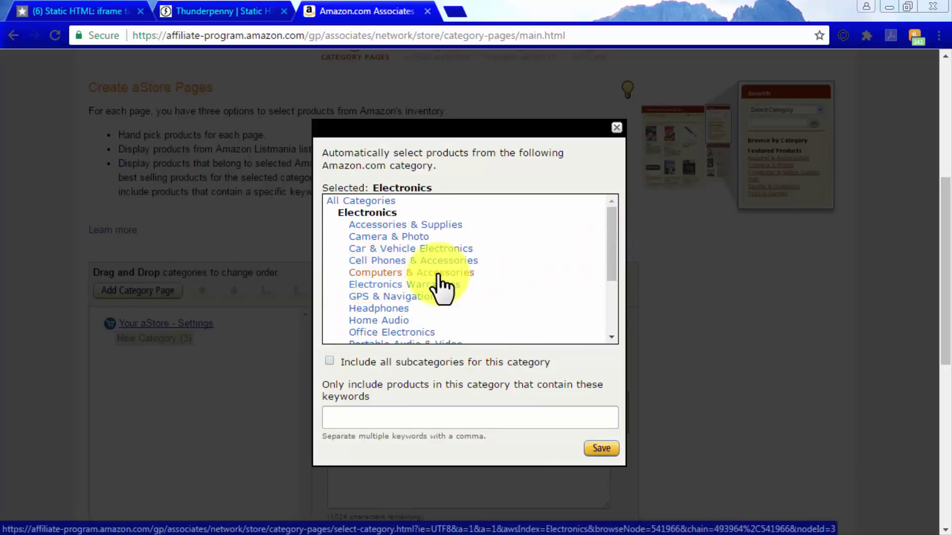
{"action": "left_click", "coordinate": [381, 320]}
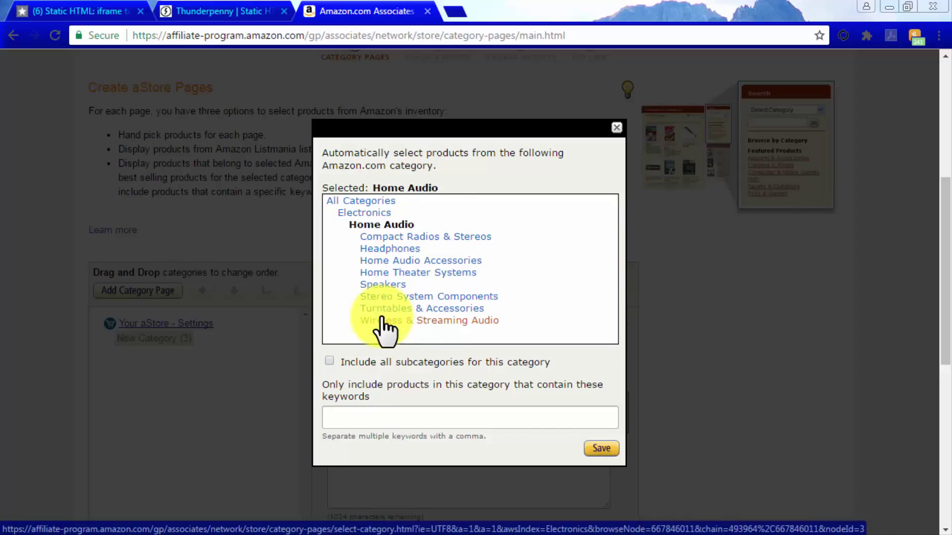
{"action": "left_click", "coordinate": [436, 272]}
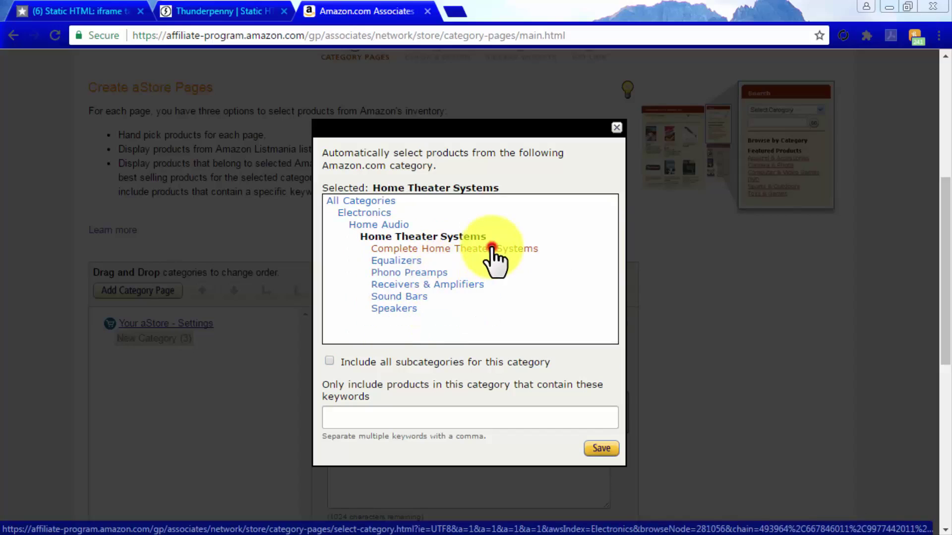
{"action": "left_click", "coordinate": [491, 248]}
{"action": "left_click", "coordinate": [602, 449]}
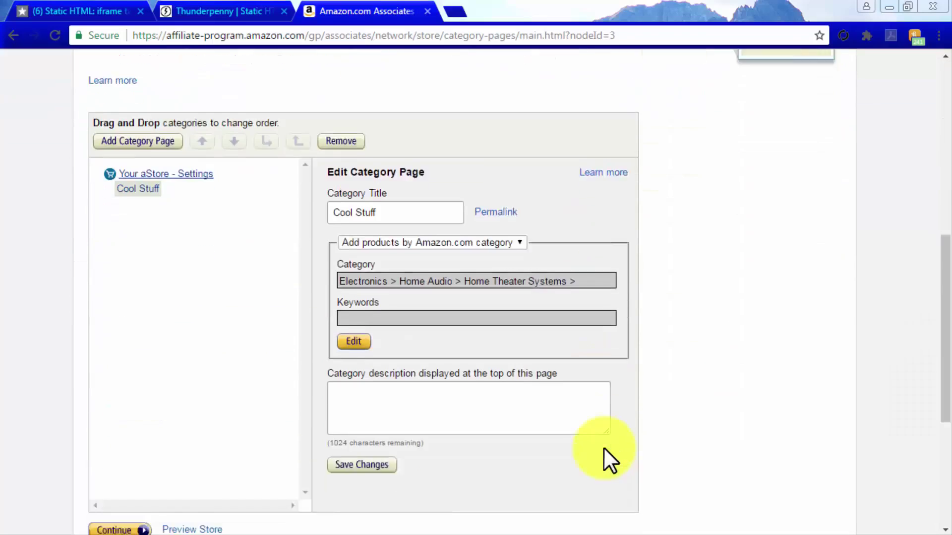
Step: Continue to the store's color and design settings and apply the Forest theme
{"action": "scroll", "coordinate": [604, 449], "scroll_direction": "down", "scroll_amount": 2}
{"action": "left_click", "coordinate": [127, 456]}
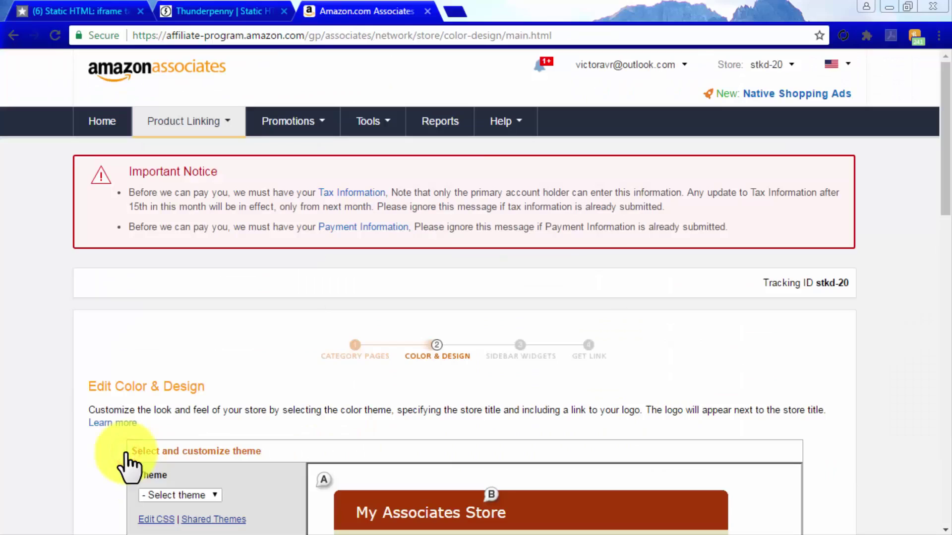
{"action": "scroll", "coordinate": [119, 454], "scroll_direction": "down", "scroll_amount": 5}
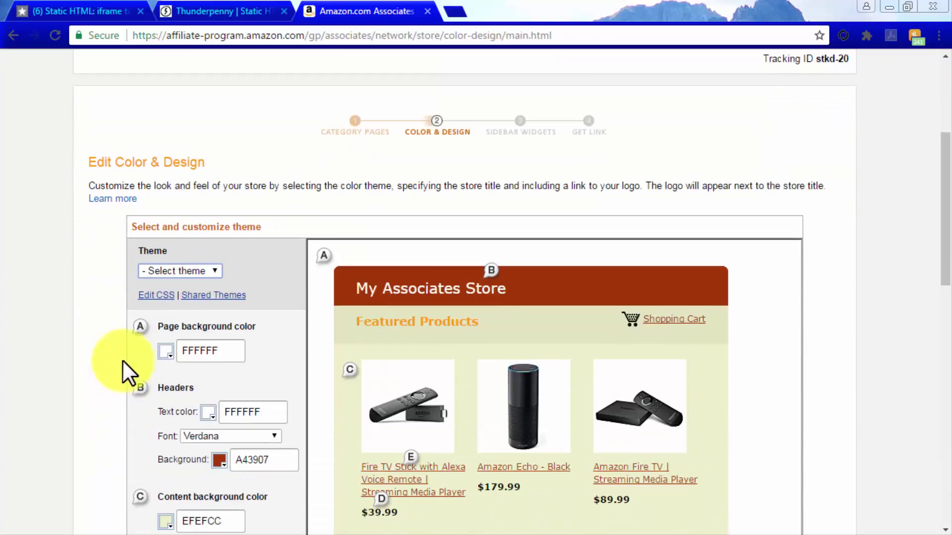
{"action": "left_click", "coordinate": [199, 272]}
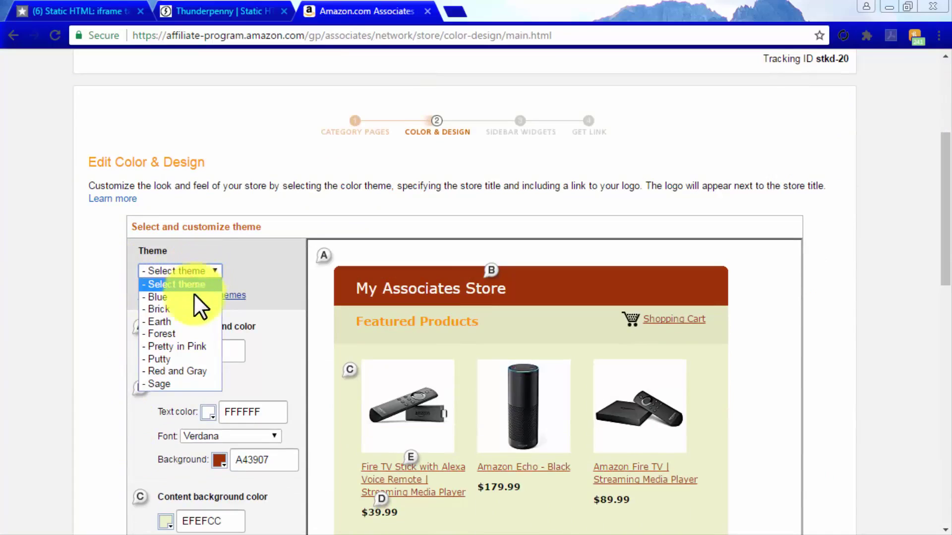
{"action": "left_click", "coordinate": [188, 333]}
Step: Name the store "The Cinema Sound At Home Facebook Store" and continue to the sidebar widget settings
{"action": "scroll", "coordinate": [300, 338], "scroll_direction": "down", "scroll_amount": 3}
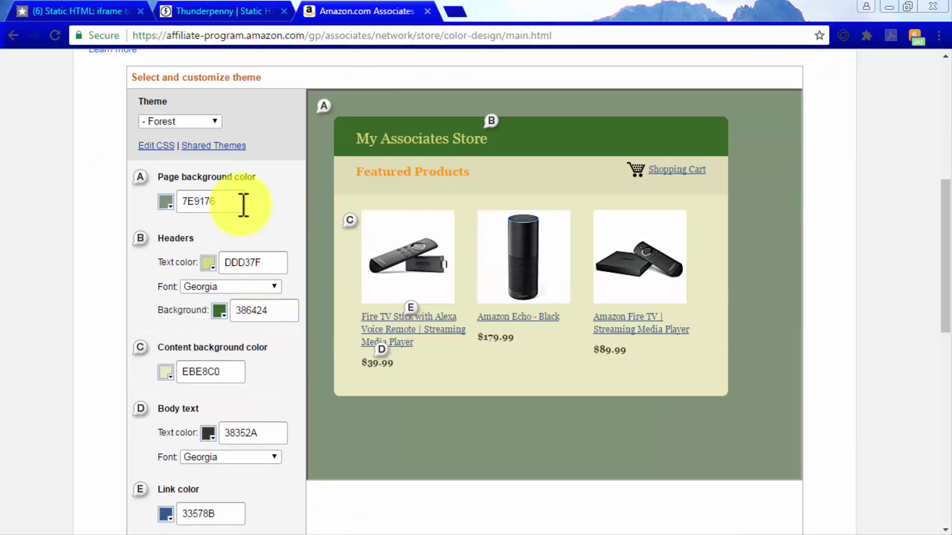
{"action": "scroll", "coordinate": [274, 284], "scroll_direction": "down", "scroll_amount": 2}
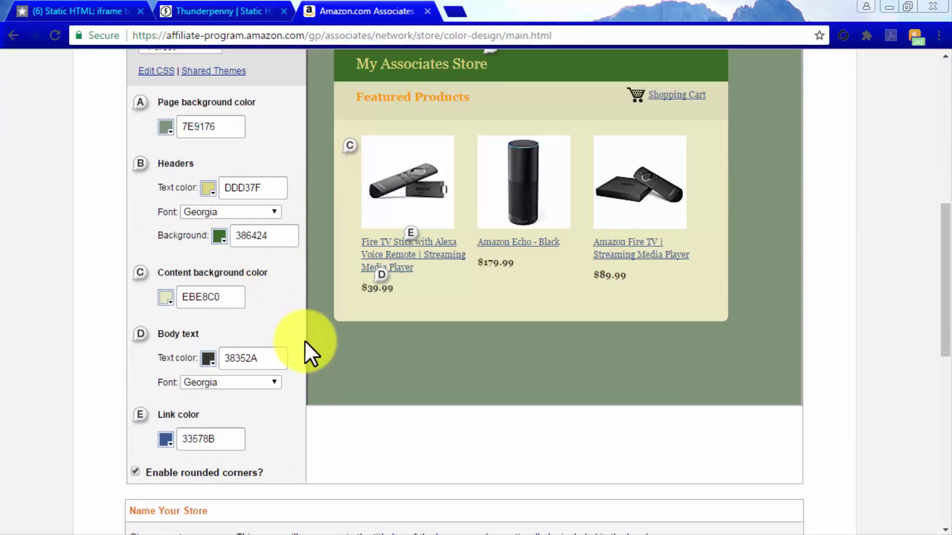
{"action": "scroll", "coordinate": [295, 426], "scroll_direction": "down", "scroll_amount": 8}
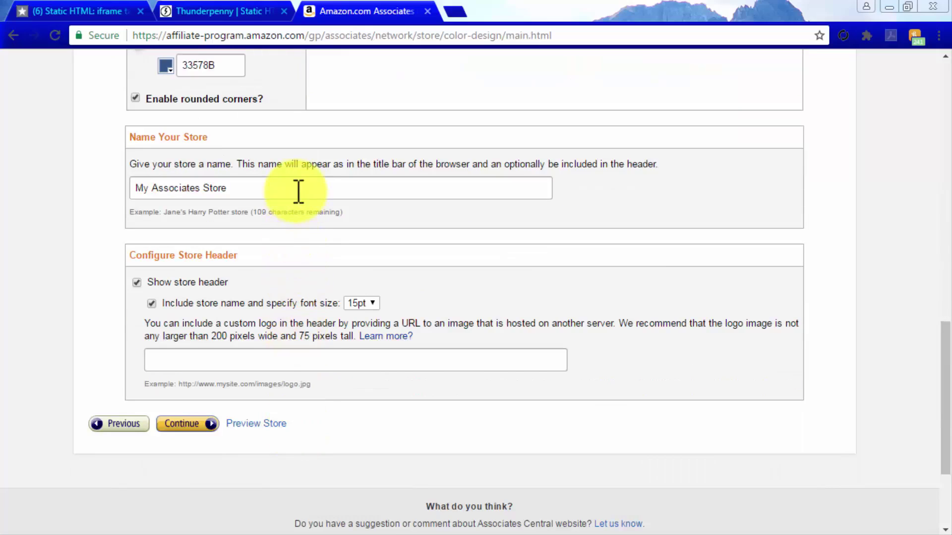
{"action": "left_click_drag", "start_coordinate": [296, 190], "coordinate": [135, 188]}
{"action": "type", "text": "The Cinema Sound At Home Facebook Store"}
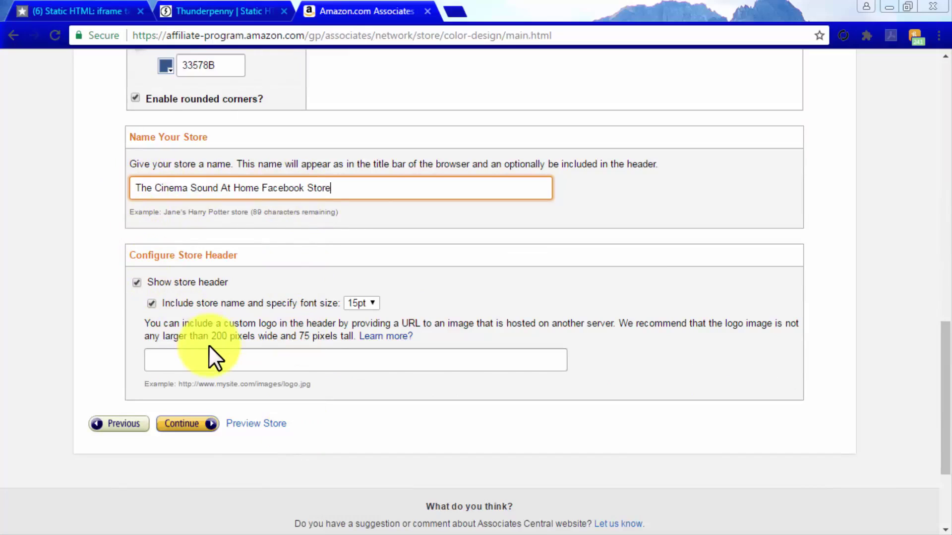
{"action": "left_click", "coordinate": [206, 426]}
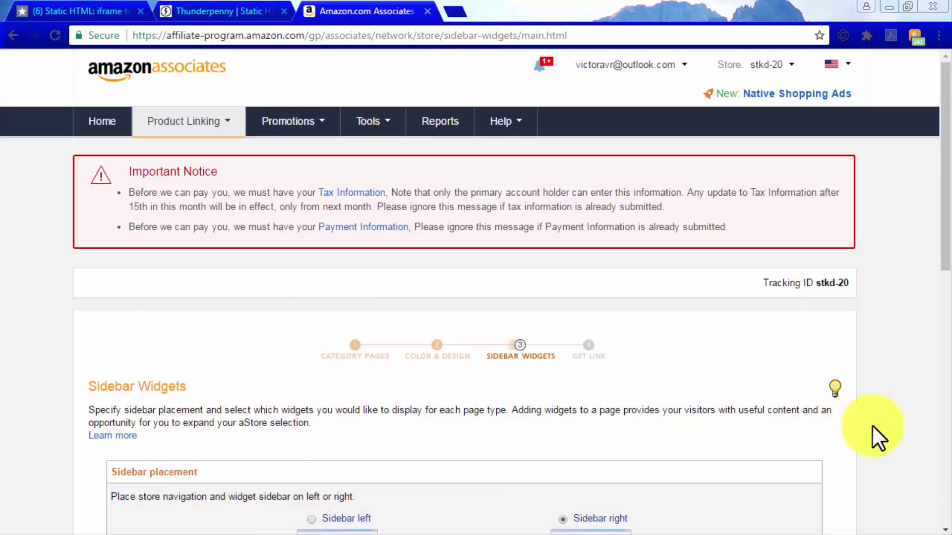
Step: Enable the Similar Items sidebar widget for the Search Results Page and finish the store to get its link
{"action": "scroll", "coordinate": [873, 425], "scroll_direction": "down", "scroll_amount": 5}
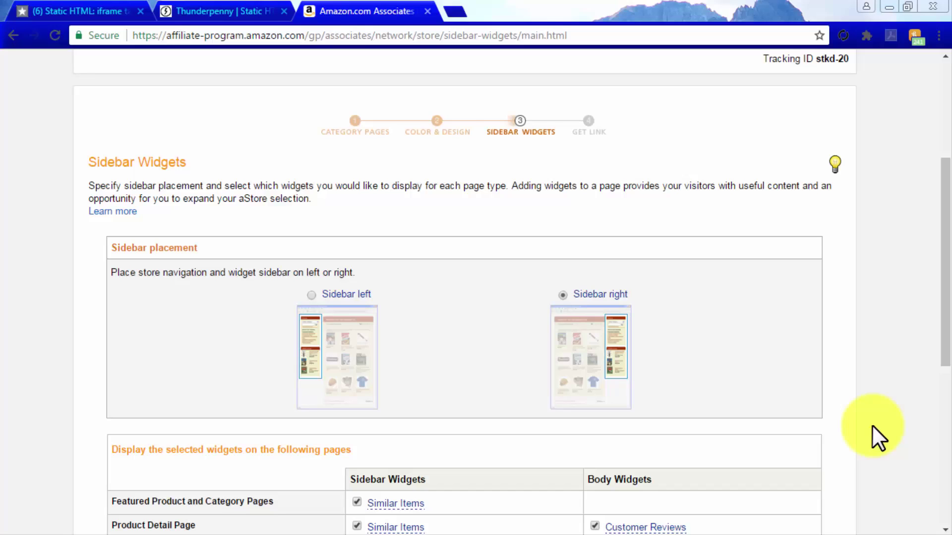
{"action": "scroll", "coordinate": [873, 426], "scroll_direction": "down", "scroll_amount": 1}
{"action": "scroll", "coordinate": [872, 426], "scroll_direction": "down", "scroll_amount": 3}
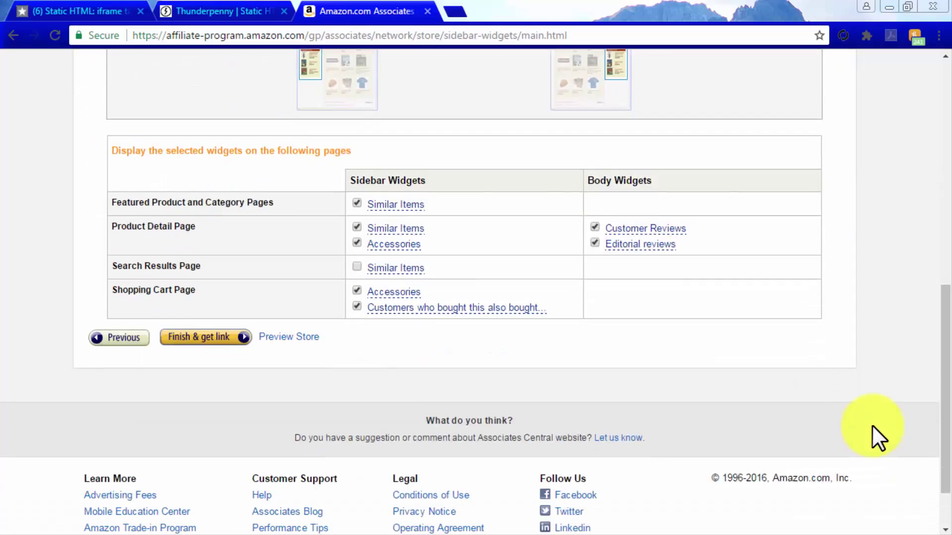
{"action": "mouse_move", "coordinate": [411, 264]}
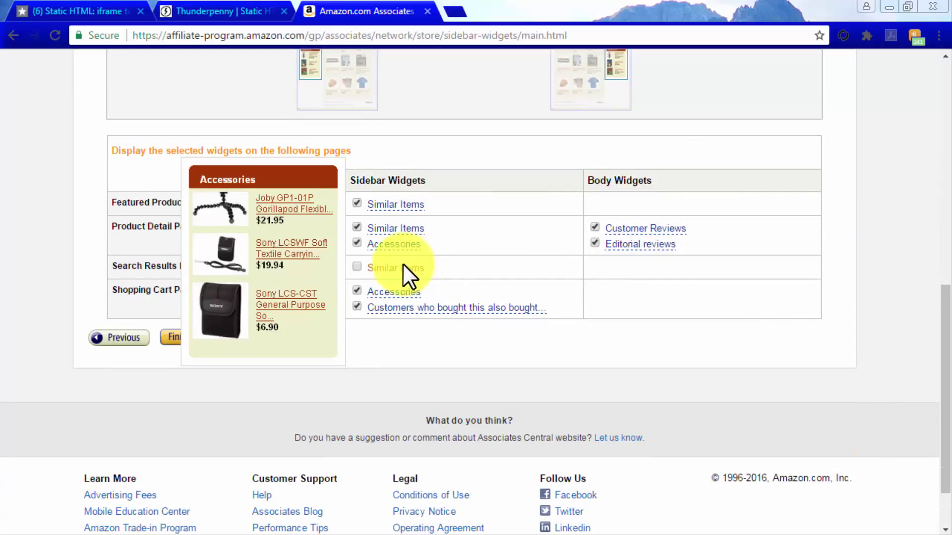
{"action": "mouse_move", "coordinate": [401, 245]}
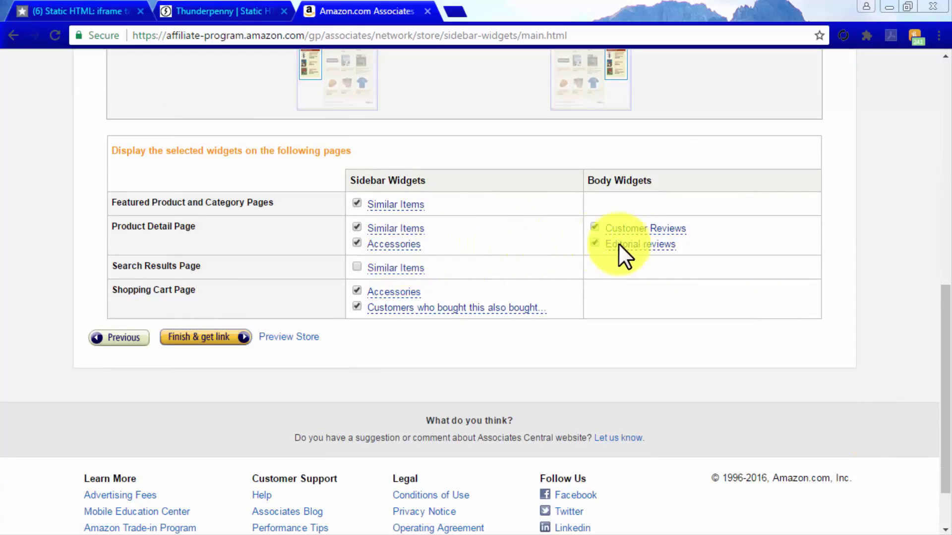
{"action": "mouse_move", "coordinate": [643, 230]}
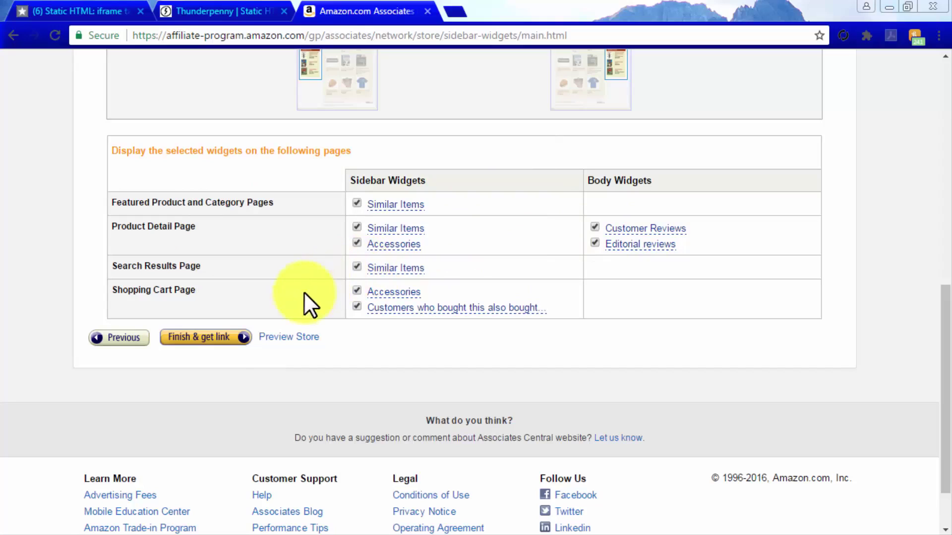
{"action": "left_click", "coordinate": [221, 339]}
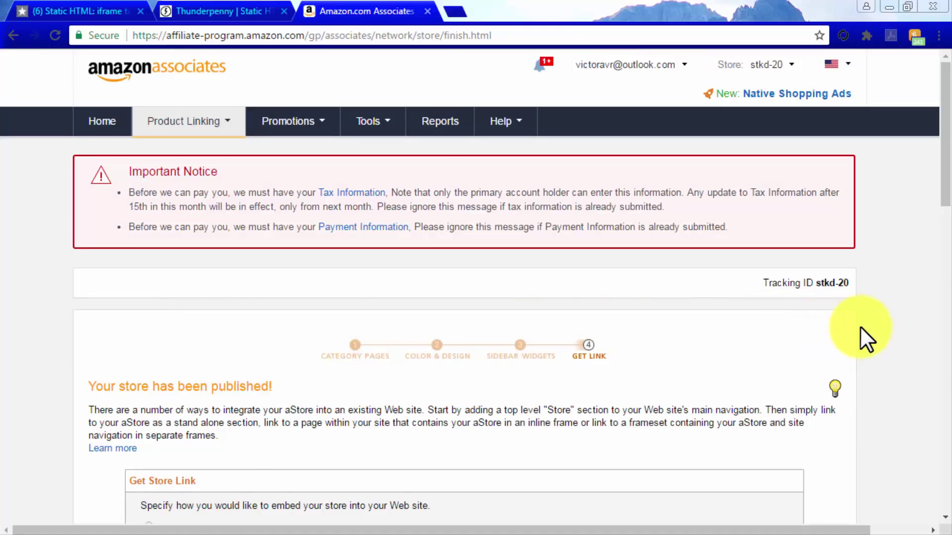
{"action": "scroll", "coordinate": [861, 326], "scroll_direction": "down", "scroll_amount": 5}
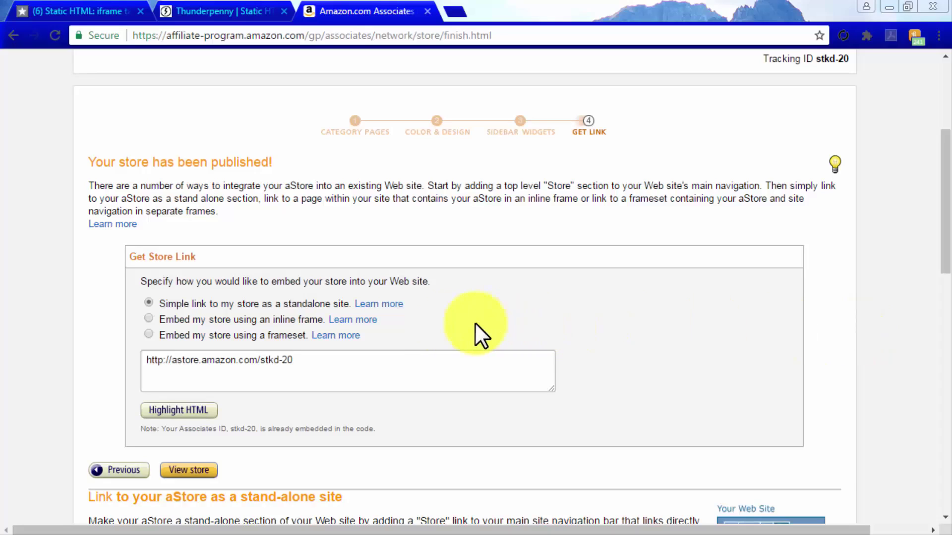
Step: Copy the store's inline frame embed code and paste it into index.html of the Static HTML project
{"action": "left_click", "coordinate": [145, 319]}
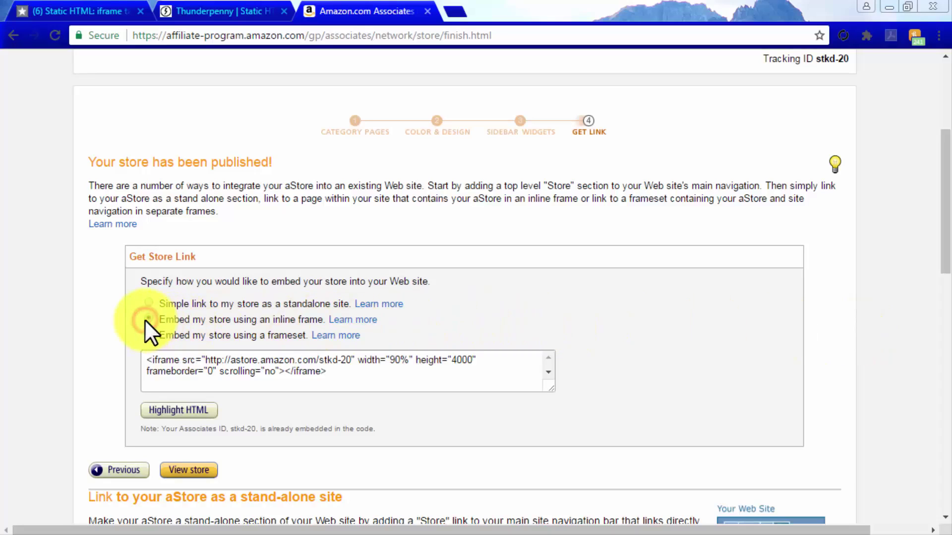
{"action": "left_click", "coordinate": [241, 369]}
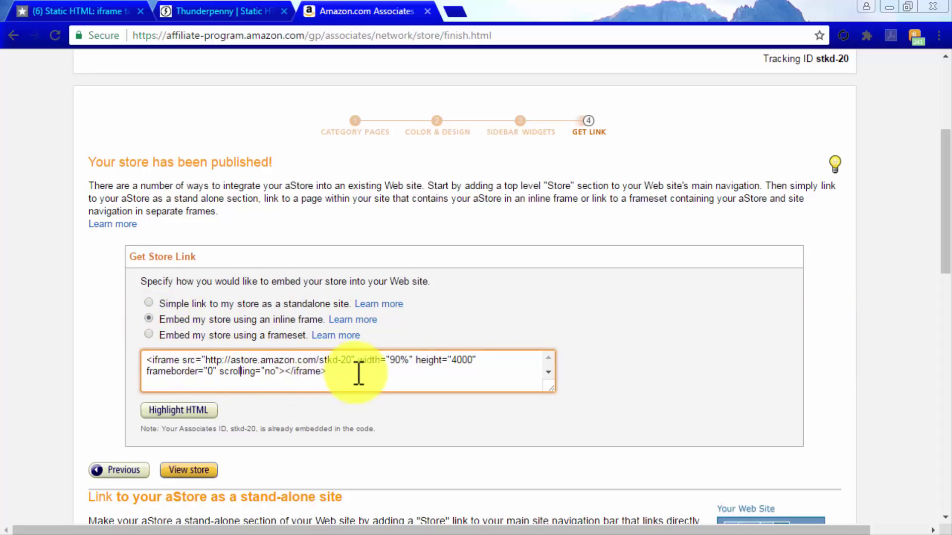
{"action": "left_click_drag", "start_coordinate": [355, 372], "coordinate": [148, 361]}
{"action": "key", "text": "ctrl+c"}
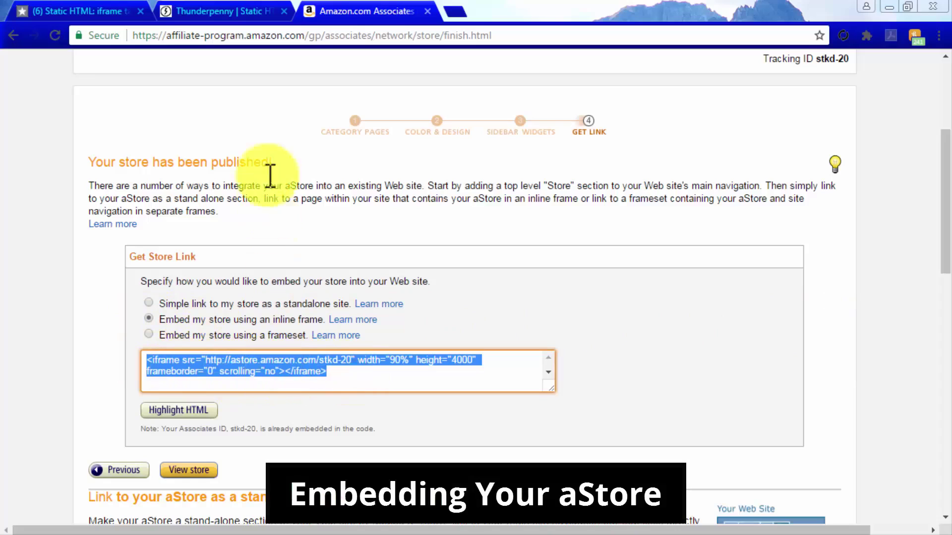
{"action": "left_click", "coordinate": [245, 11]}
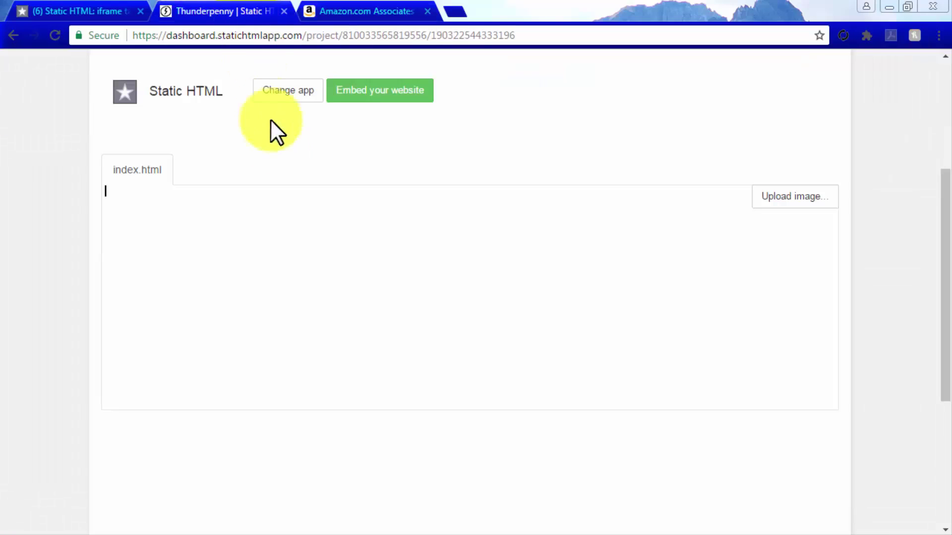
{"action": "key", "text": "ctrl+v"}
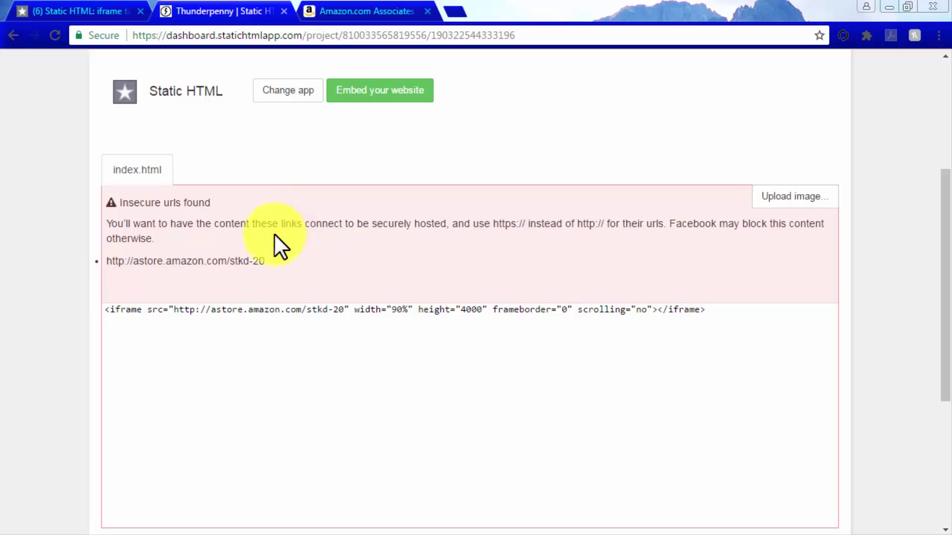
Step: Change the iframe's source URL to https and set its width to 815px
{"action": "left_click", "coordinate": [193, 309]}
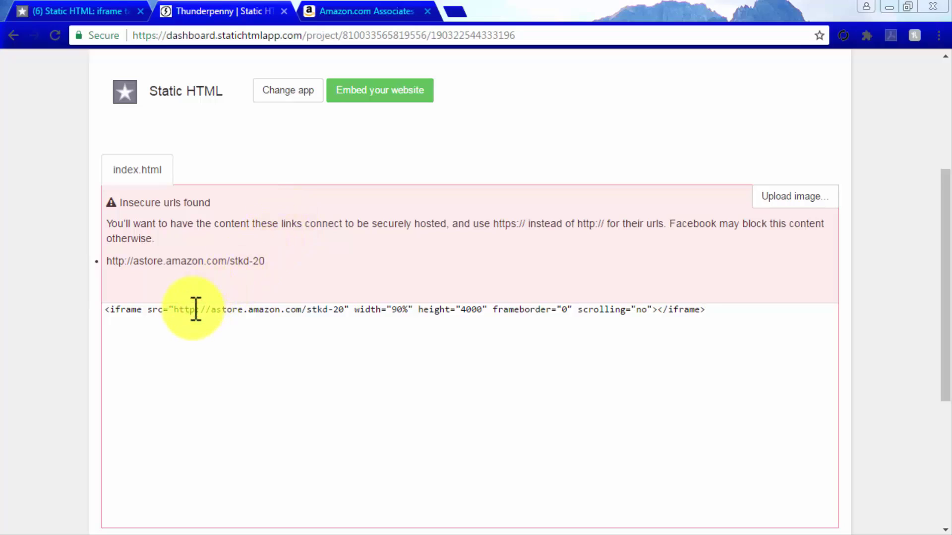
{"action": "type", "text": "s"}
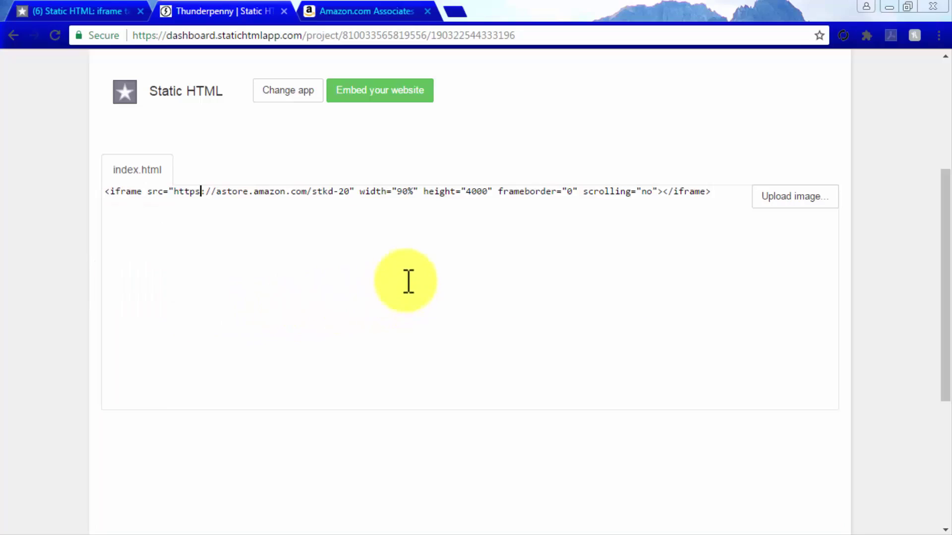
{"action": "left_click", "coordinate": [398, 192]}
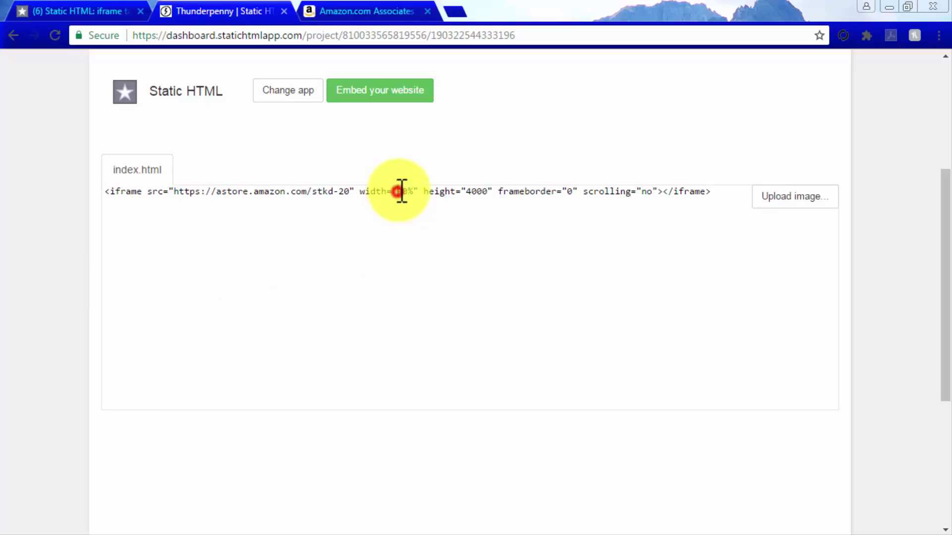
{"action": "left_click_drag", "start_coordinate": [398, 191], "coordinate": [415, 191]}
{"action": "type", "text": "815"}
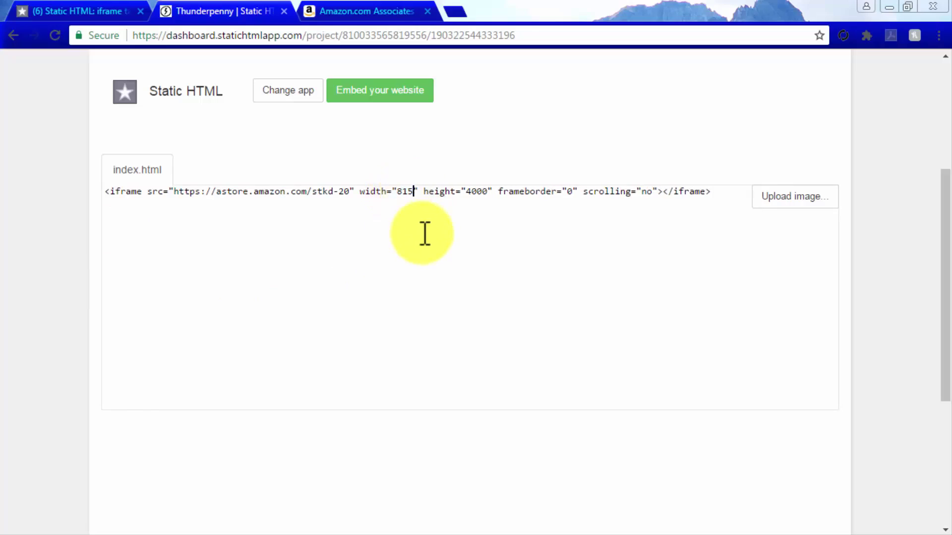
{"action": "type", "text": "px"}
Step: Set the iframe's height to 1200px and scrolling to yes, and save and publish the project
{"action": "left_click", "coordinate": [477, 194]}
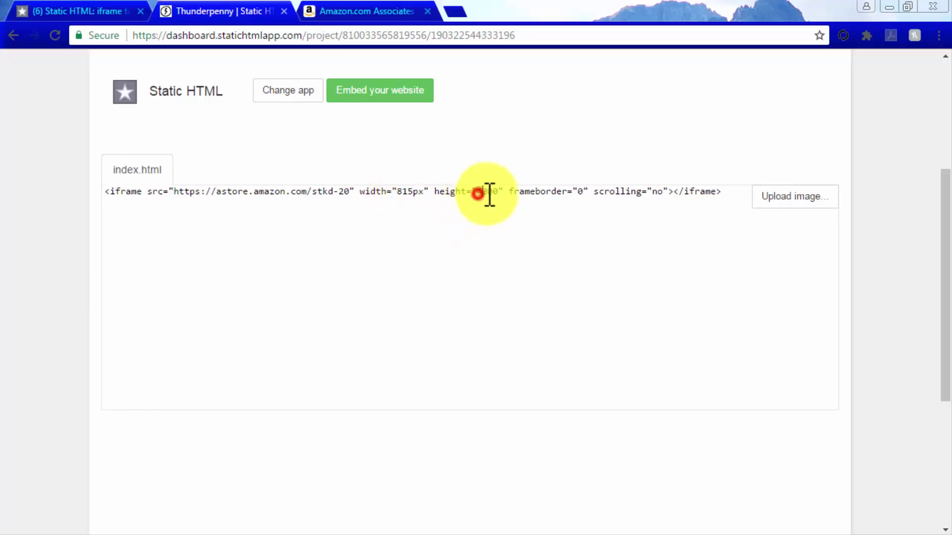
{"action": "left_click_drag", "start_coordinate": [490, 195], "coordinate": [498, 195]}
{"action": "type", "text": "1200px"}
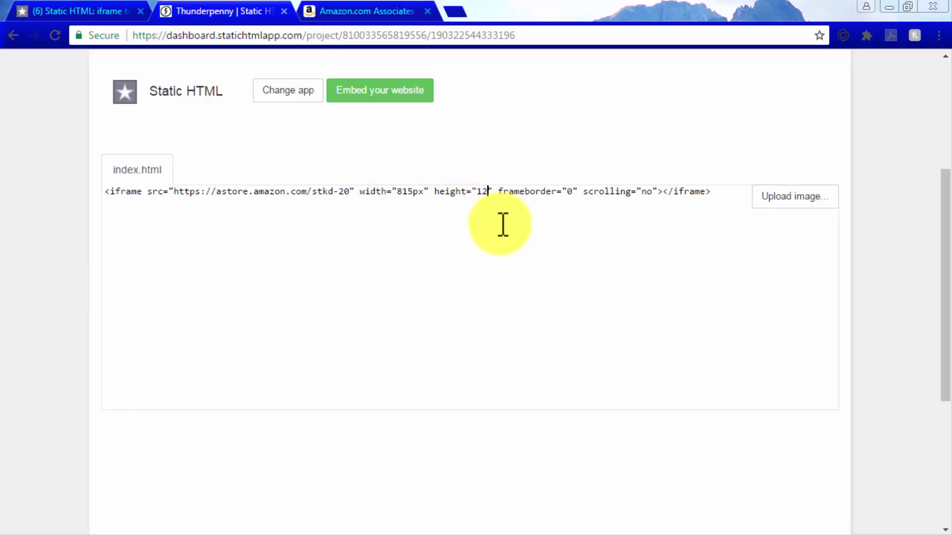
{"action": "double_click", "coordinate": [671, 193]}
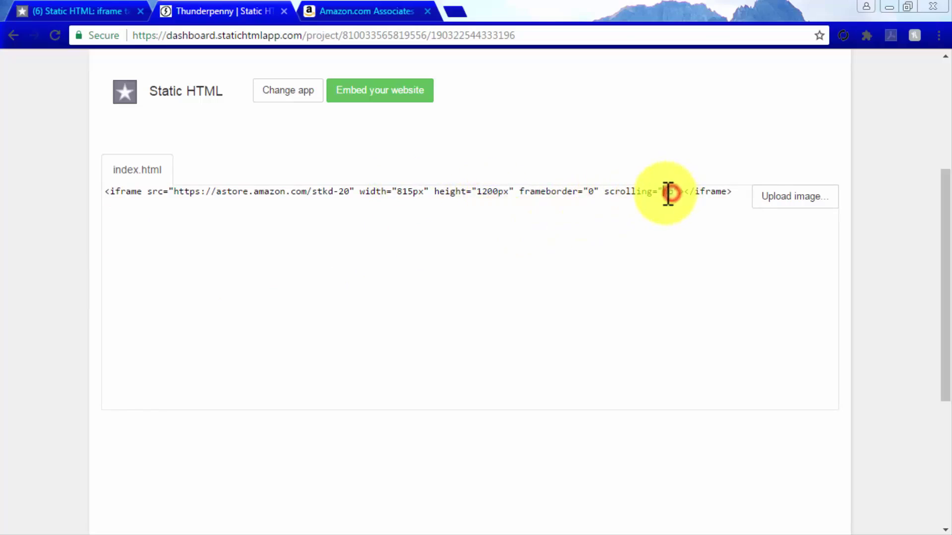
{"action": "type", "text": "yes"}
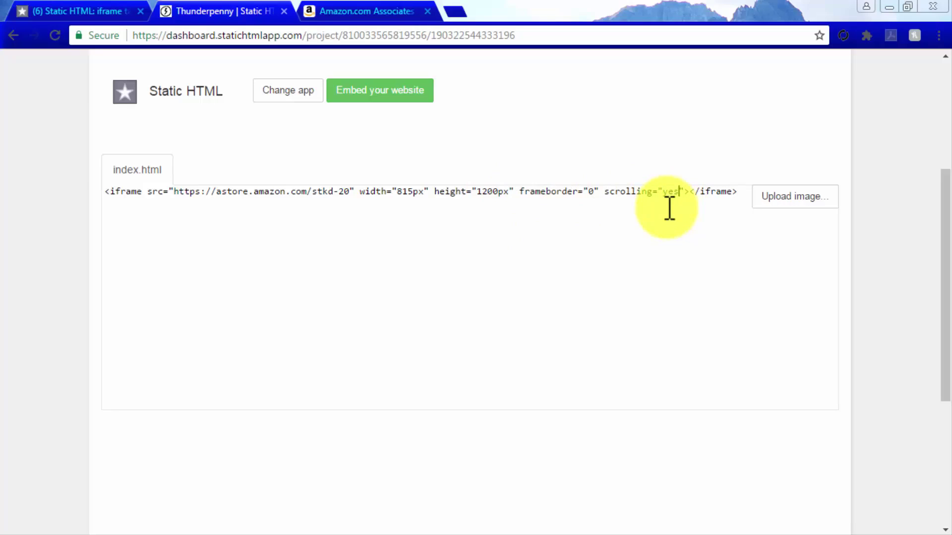
{"action": "scroll", "coordinate": [667, 207], "scroll_direction": "up", "scroll_amount": 3}
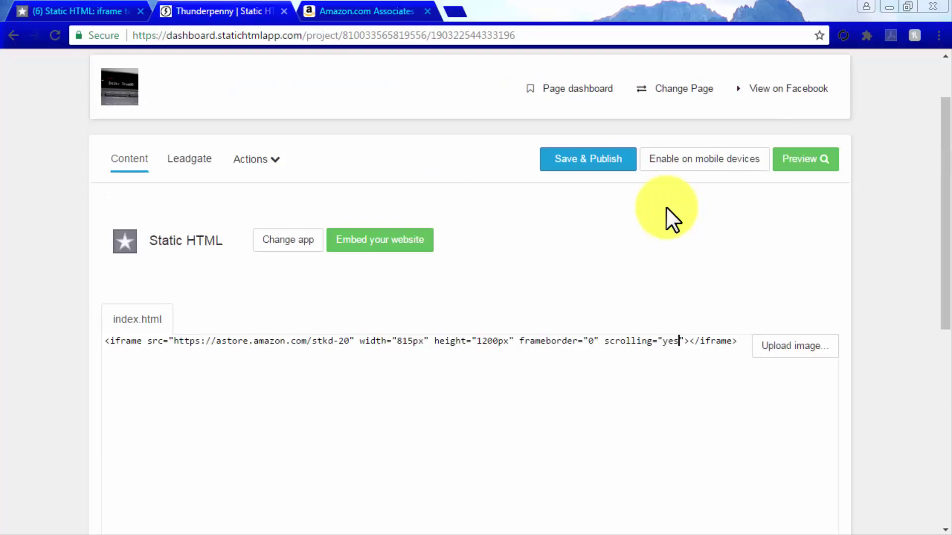
{"action": "left_click", "coordinate": [578, 164]}
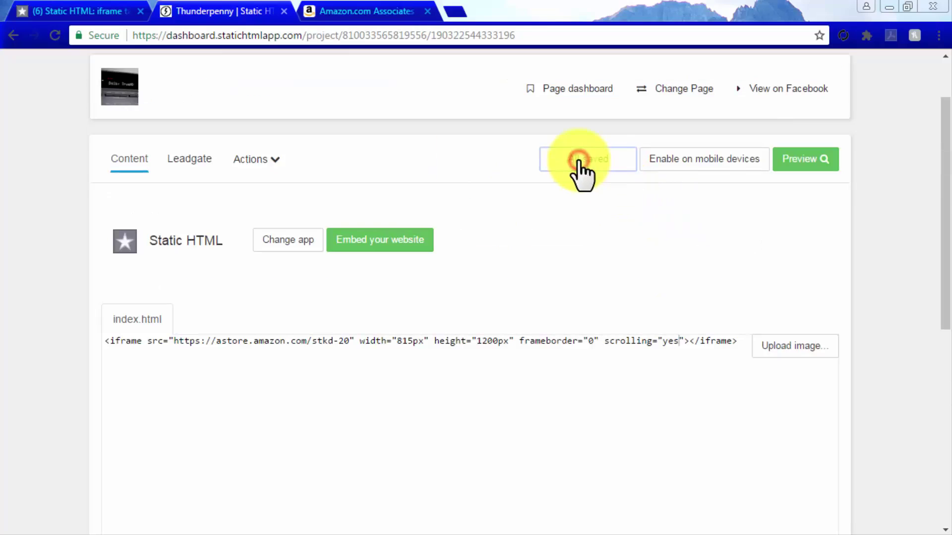
Step: Switch to the Cinema Sound At Home Facebook page and look through the embedded store in the Welcome tab
{"action": "left_click", "coordinate": [102, 9]}
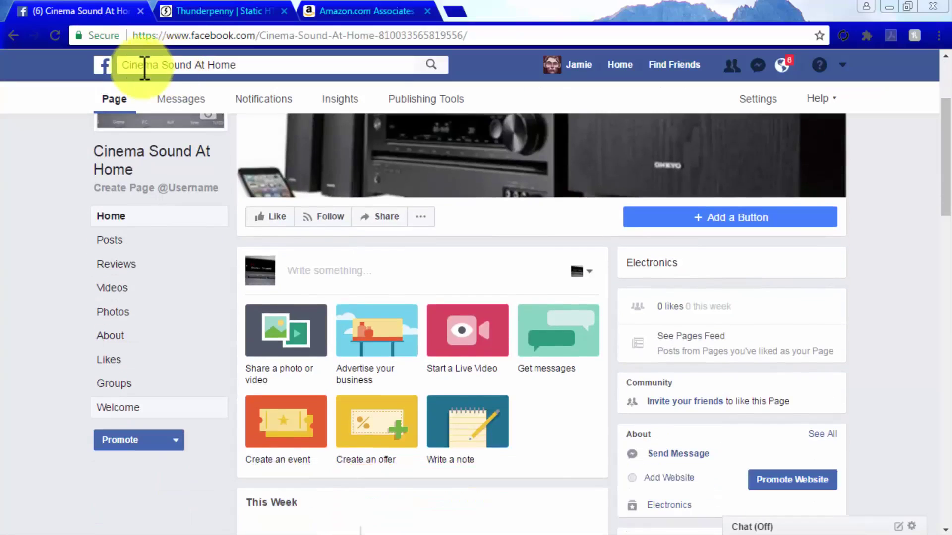
{"action": "left_click", "coordinate": [128, 409]}
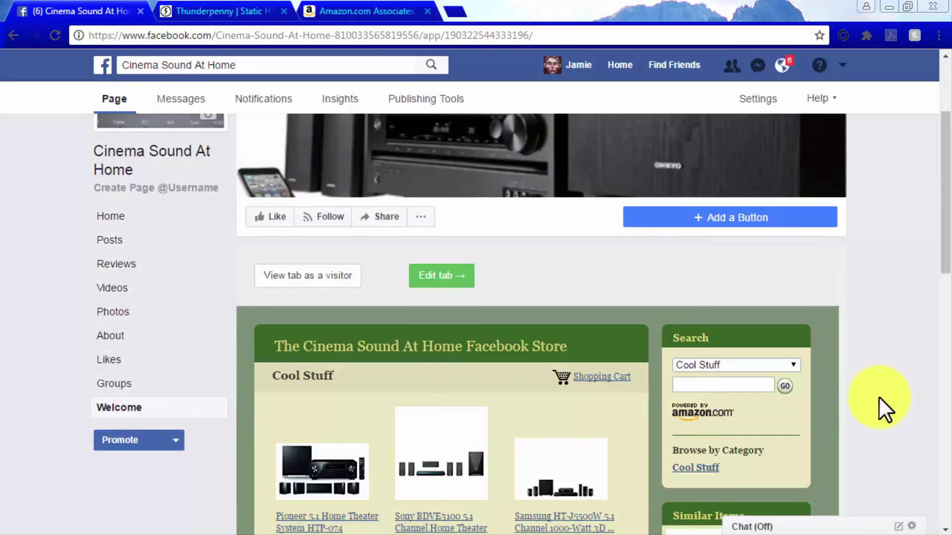
{"action": "scroll", "coordinate": [879, 397], "scroll_direction": "down", "scroll_amount": 6}
{"action": "scroll", "coordinate": [879, 397], "scroll_direction": "down", "scroll_amount": 5}
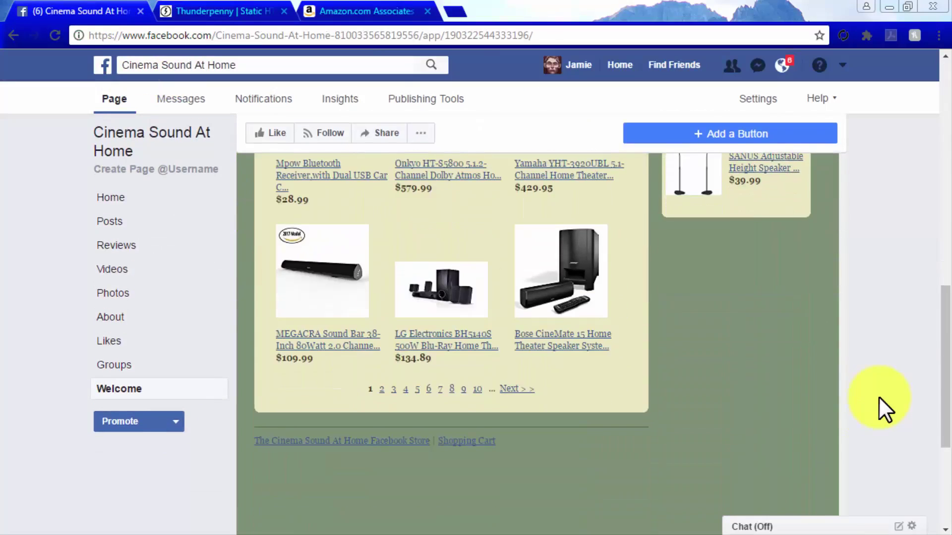
{"action": "scroll", "coordinate": [879, 397], "scroll_direction": "up", "scroll_amount": 10}
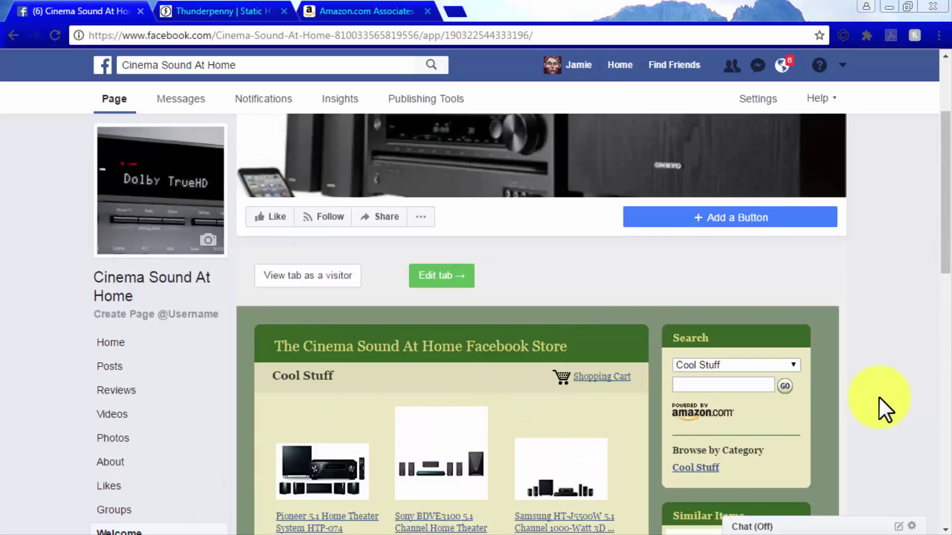
{"action": "scroll", "coordinate": [879, 396], "scroll_direction": "up", "scroll_amount": 3}
Step: Open the Facebook page's Edit Page settings and bring up the Welcome tab's options
{"action": "left_click", "coordinate": [780, 101]}
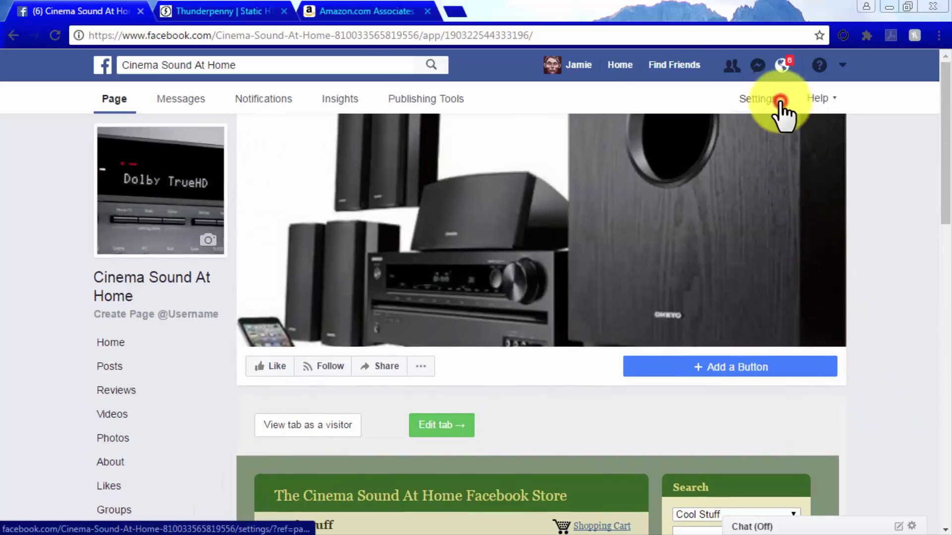
{"action": "left_click", "coordinate": [196, 208]}
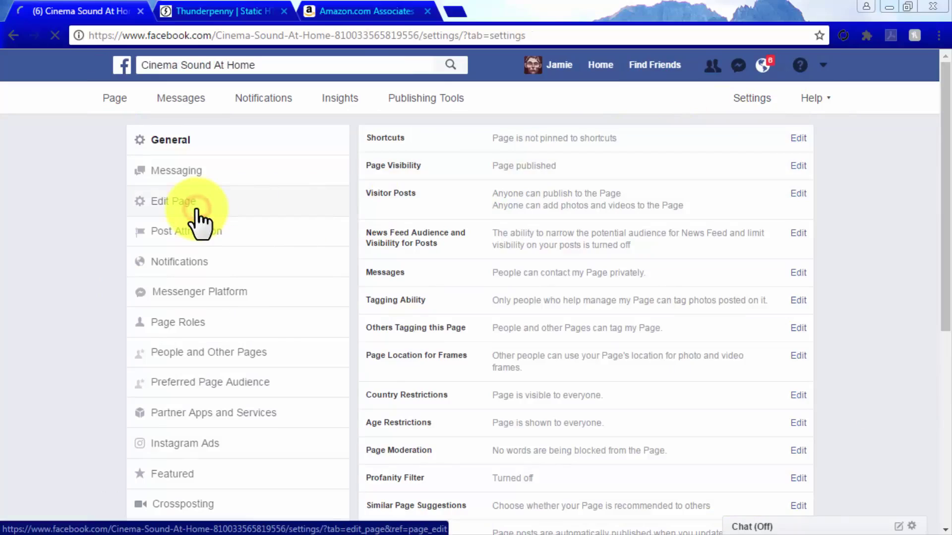
{"action": "scroll", "coordinate": [874, 229], "scroll_direction": "down", "scroll_amount": 5}
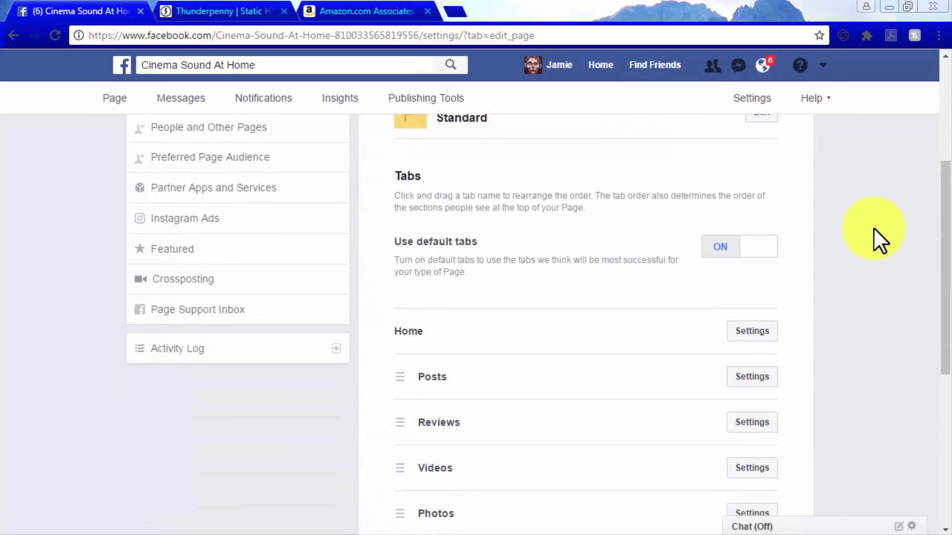
{"action": "scroll", "coordinate": [873, 228], "scroll_direction": "down", "scroll_amount": 6}
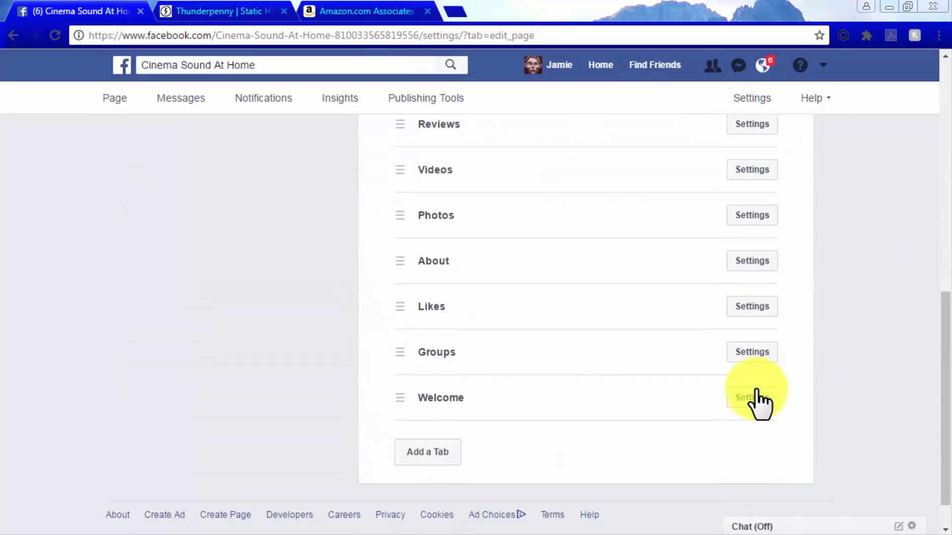
{"action": "left_click", "coordinate": [753, 398]}
{"action": "scroll", "coordinate": [753, 407], "scroll_direction": "down", "scroll_amount": 3}
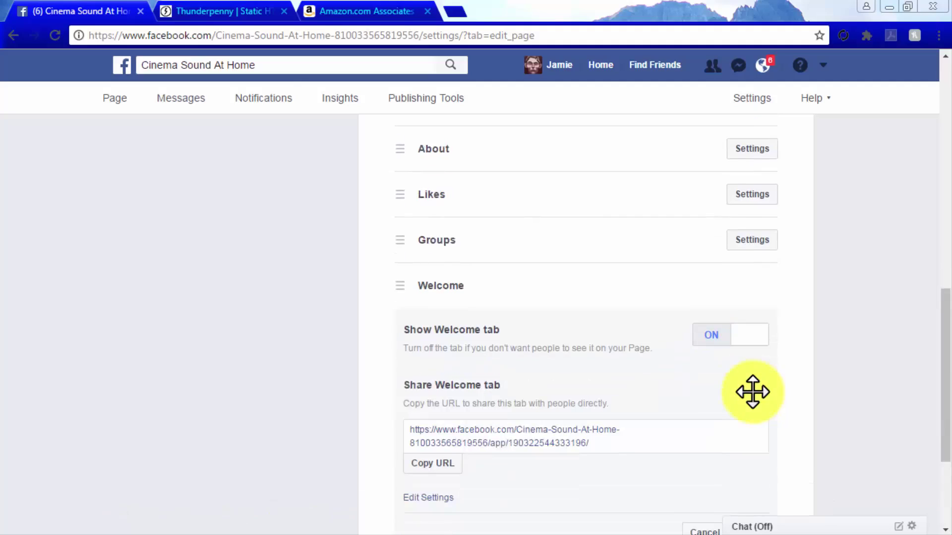
{"action": "scroll", "coordinate": [752, 392], "scroll_direction": "down", "scroll_amount": 2}
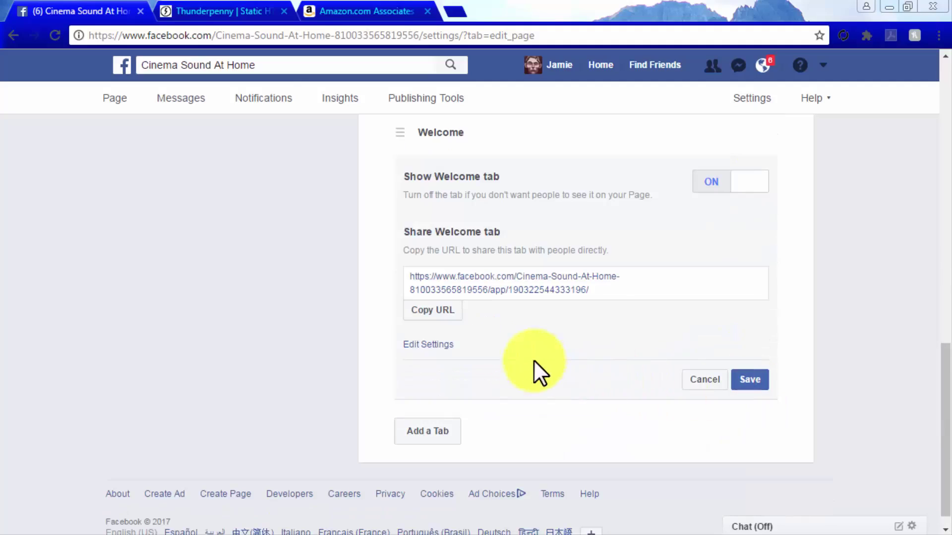
Step: Give the Welcome tab the custom name "Store" and save the tab settings
{"action": "left_click", "coordinate": [437, 346]}
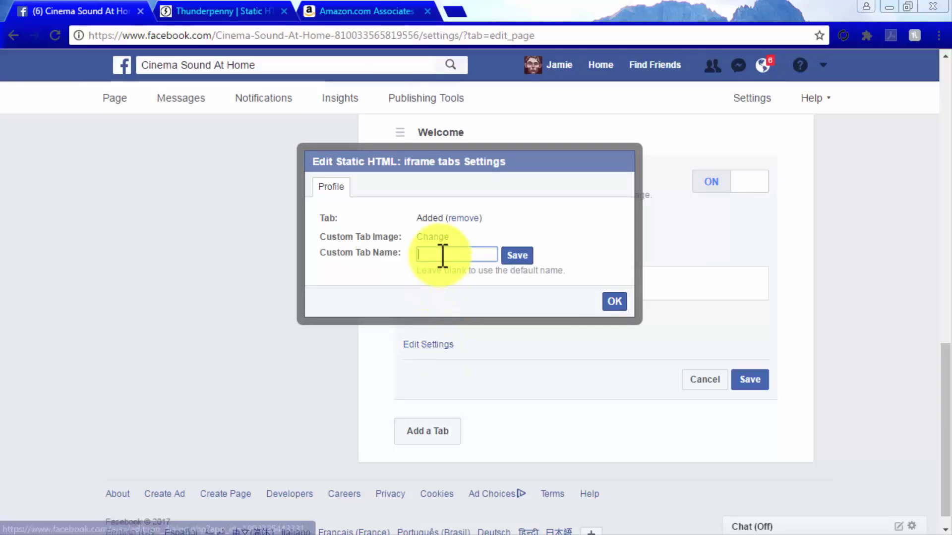
{"action": "type", "text": "Store"}
{"action": "left_click", "coordinate": [515, 256]}
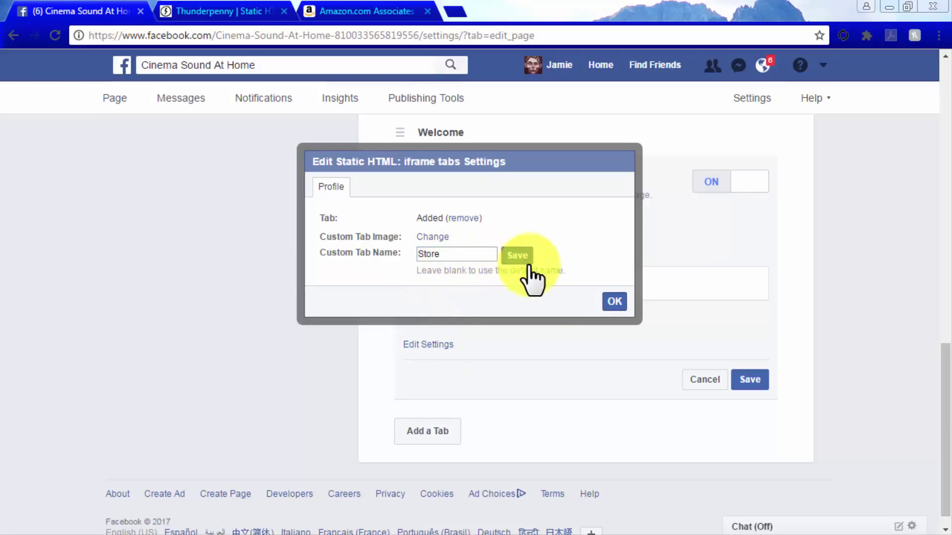
{"action": "left_click", "coordinate": [613, 301]}
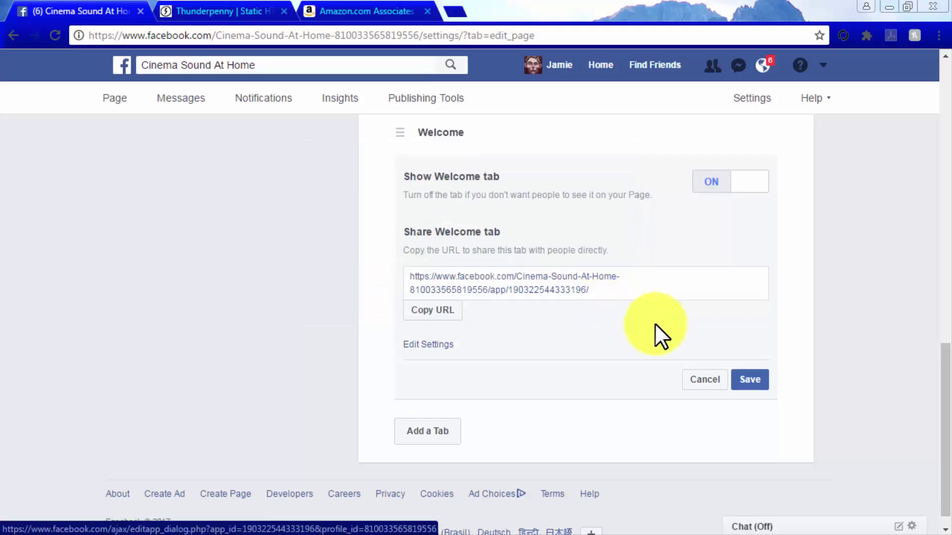
{"action": "left_click", "coordinate": [751, 381]}
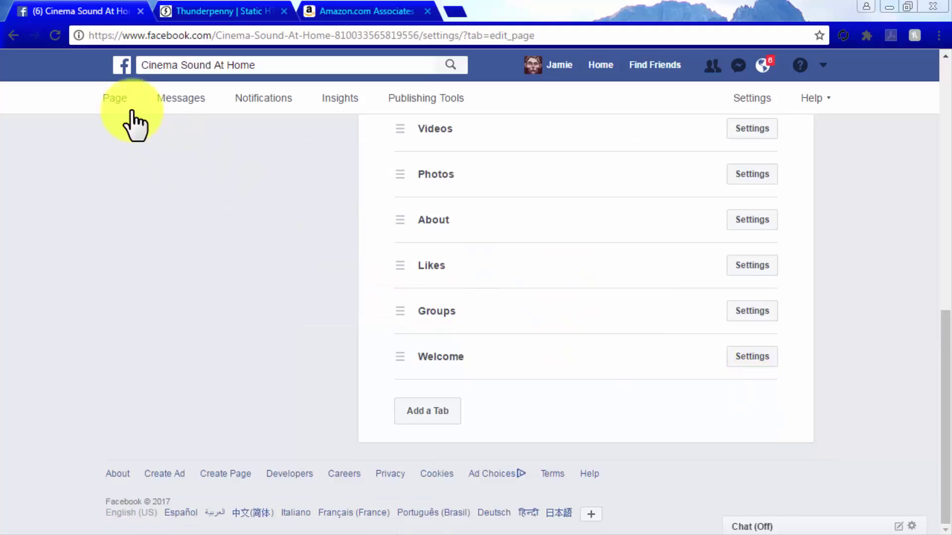
Step: Return to the Facebook page and open the Store tab to check the embedded store
{"action": "left_click", "coordinate": [113, 103]}
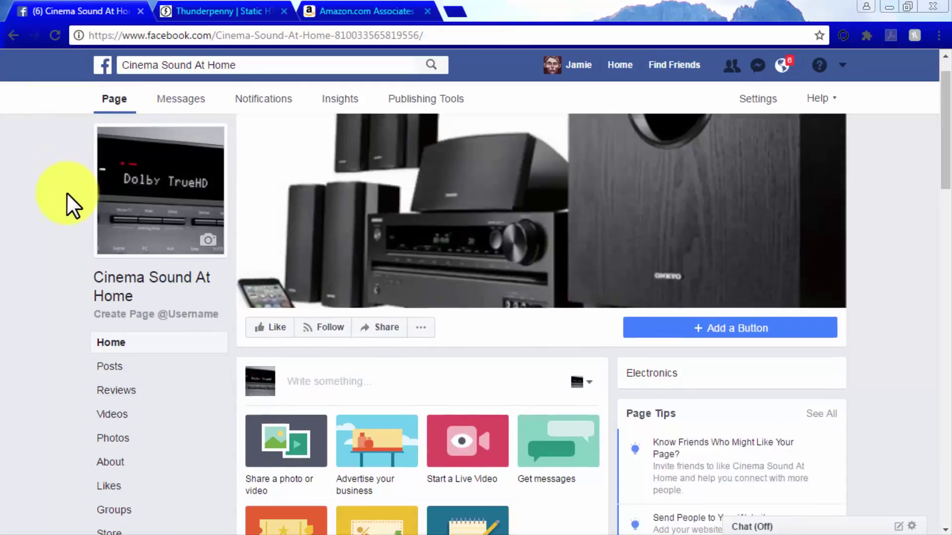
{"action": "scroll", "coordinate": [73, 340], "scroll_direction": "down", "scroll_amount": 4}
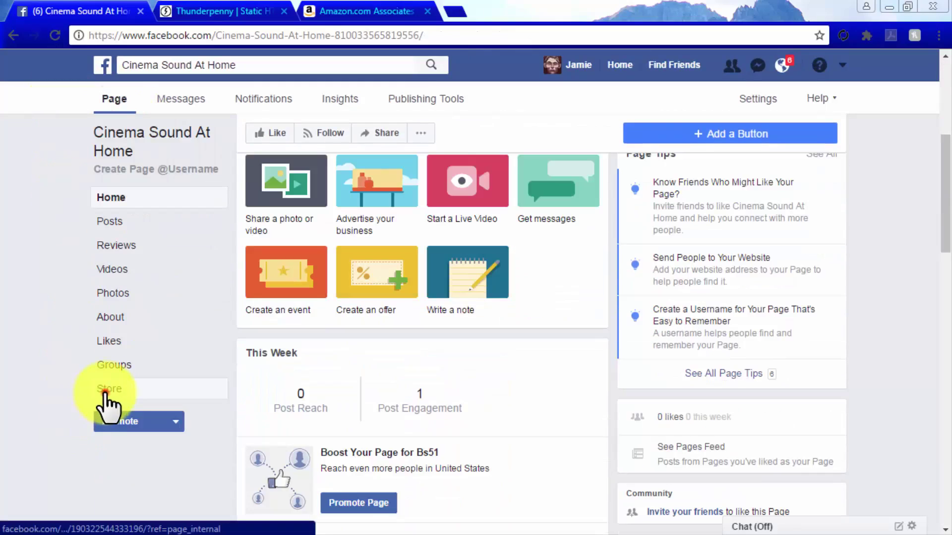
{"action": "left_click", "coordinate": [105, 395]}
{"action": "scroll", "coordinate": [862, 408], "scroll_direction": "down", "scroll_amount": 2}
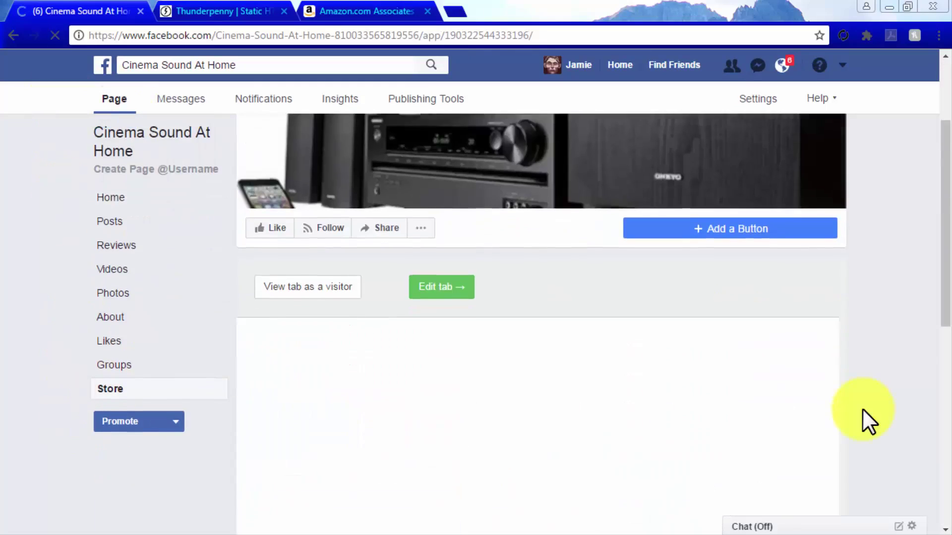